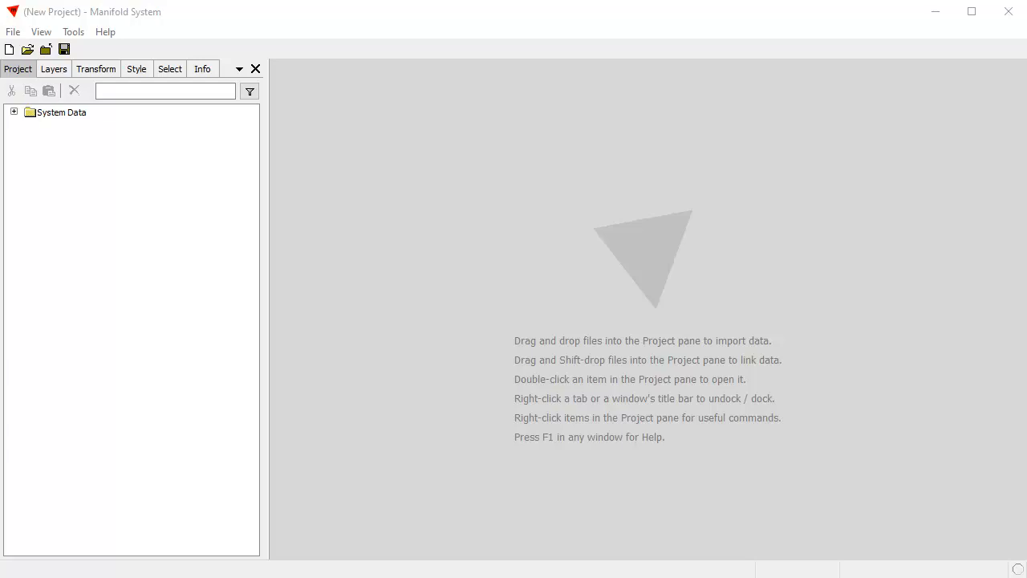
left_click(604, 18)
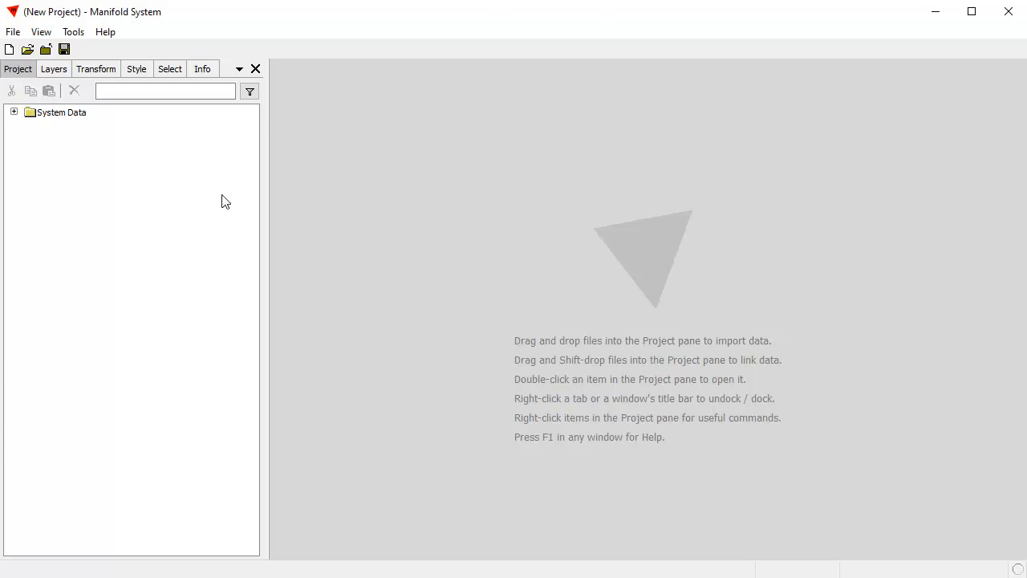
right_click(49, 161)
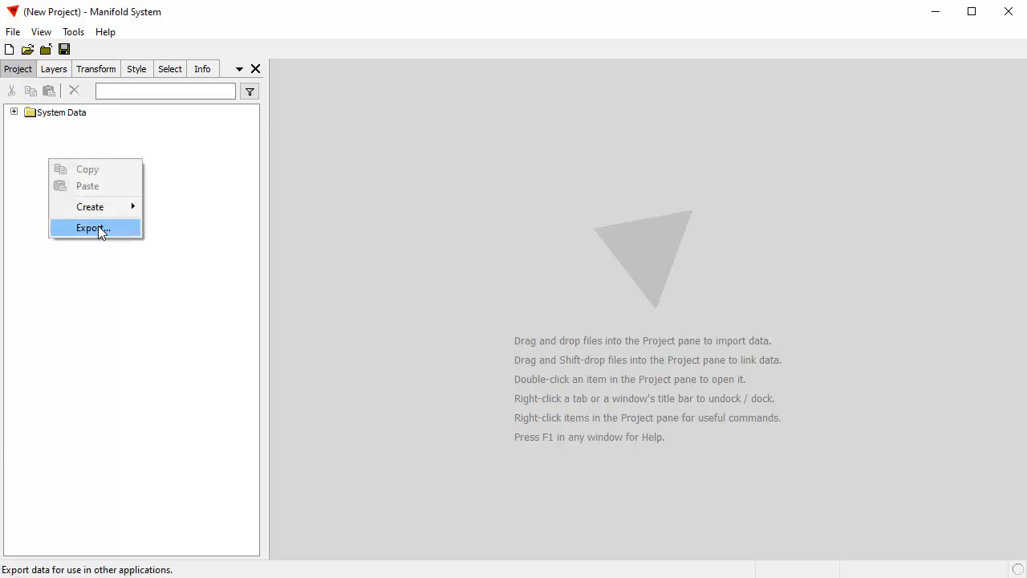
mouse_move(93, 210)
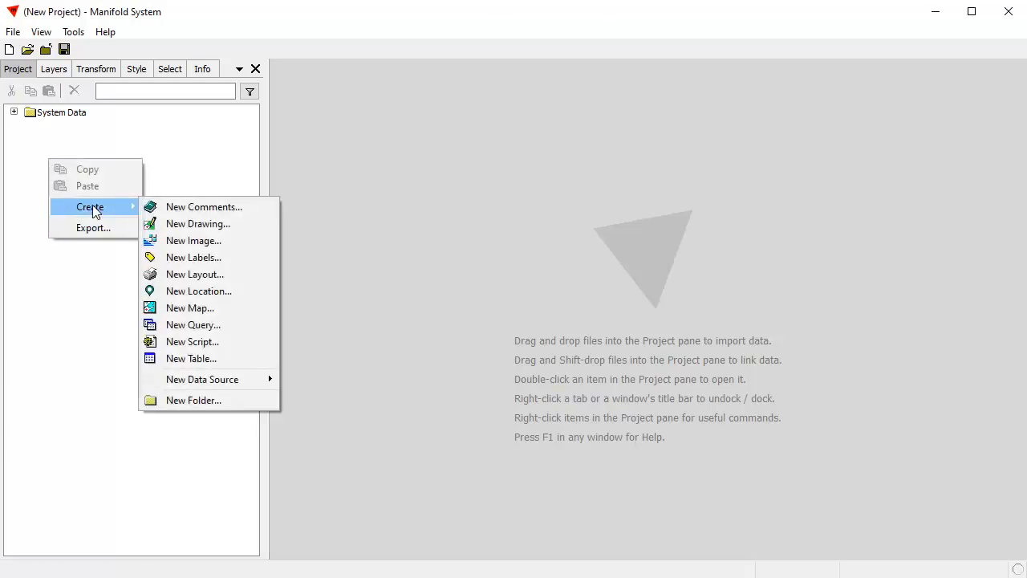
mouse_move(264, 379)
left_click(318, 464)
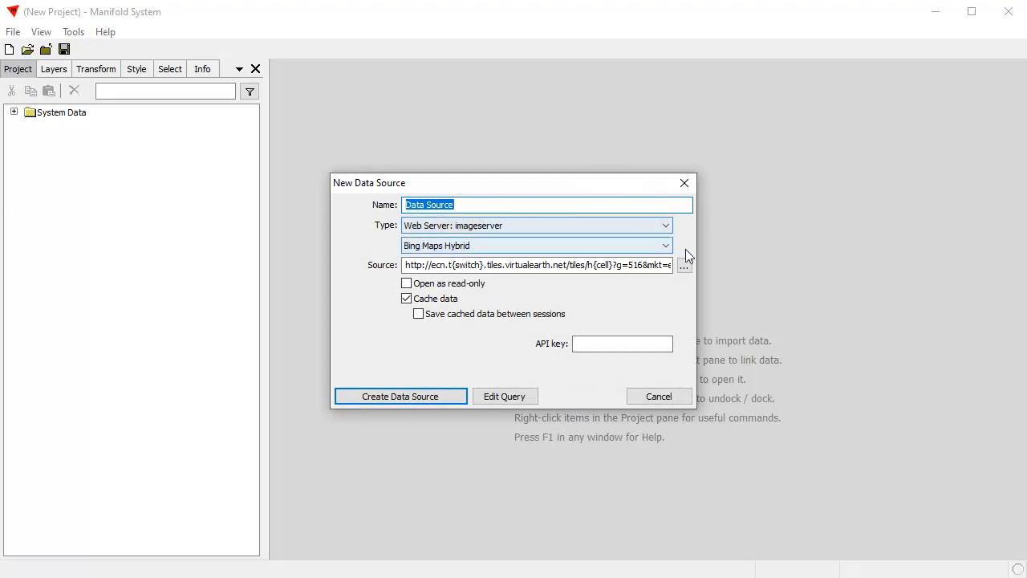
left_click(668, 226)
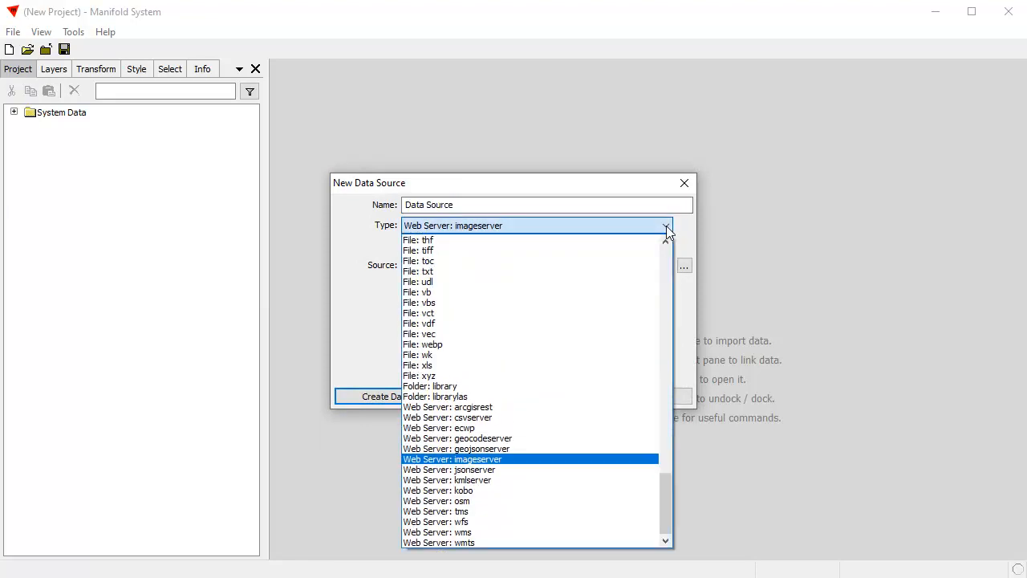
left_click(497, 490)
left_click(524, 262)
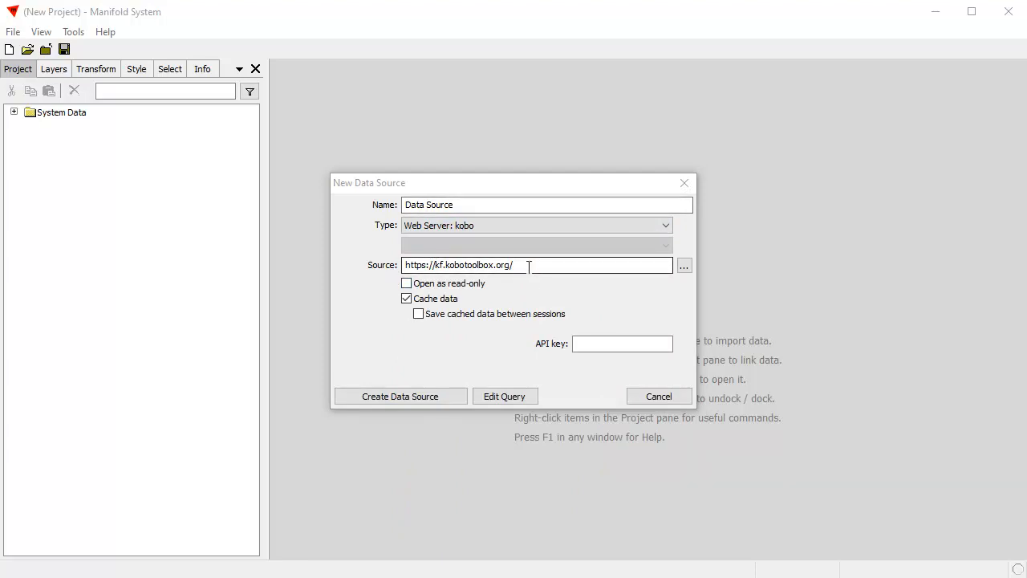
left_click(529, 266)
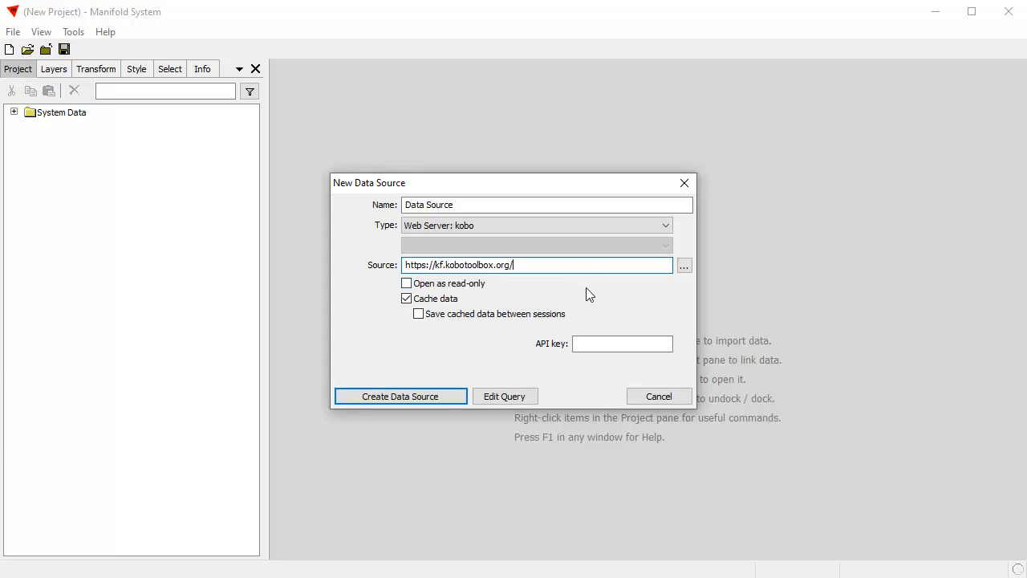
Step: Name the data source Kobo, paste the API key, and create it
left_click_drag(451, 208, 344, 201)
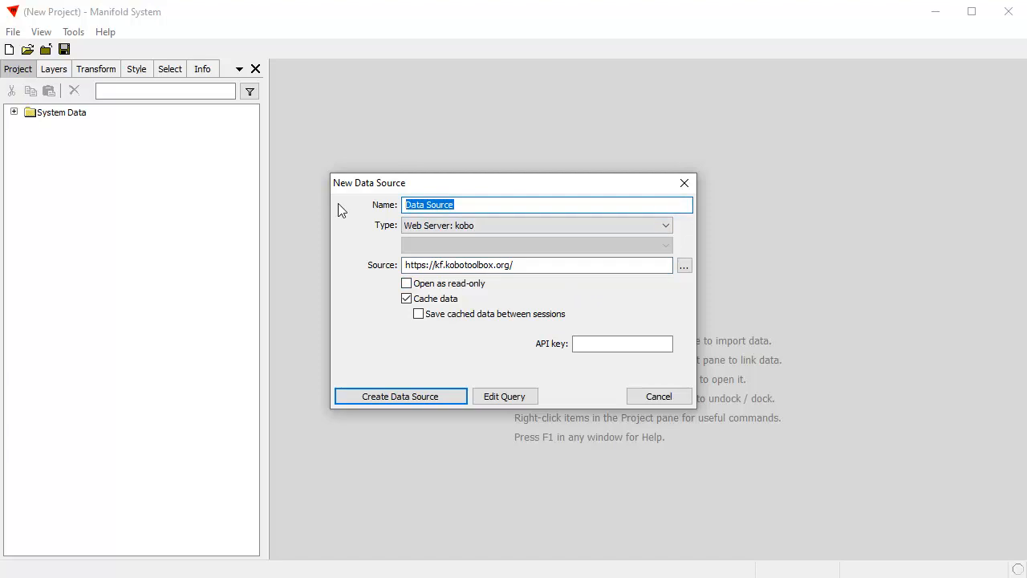
type("Kobo")
left_click(607, 345)
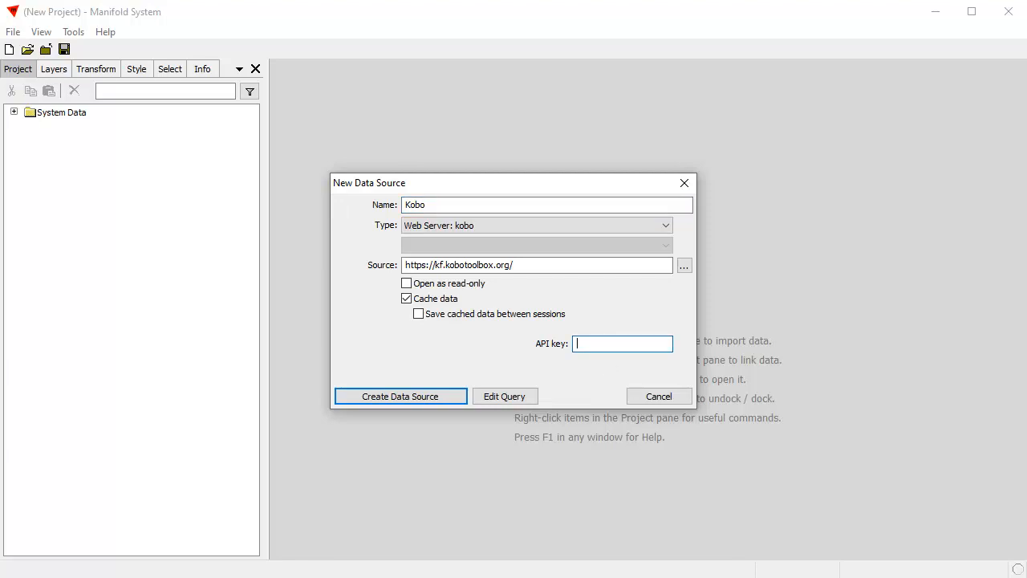
key("alt+Tab")
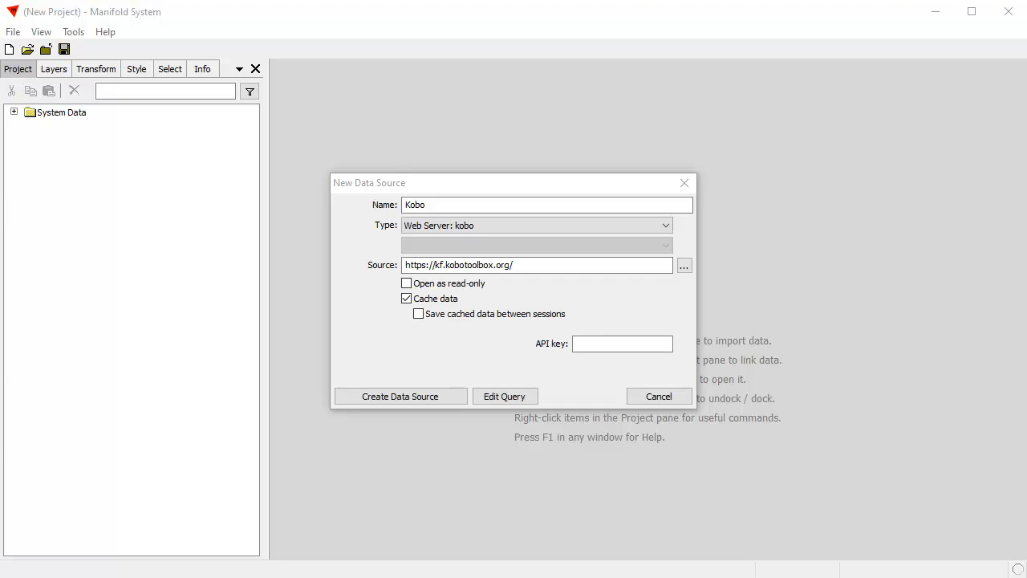
left_click(592, 349)
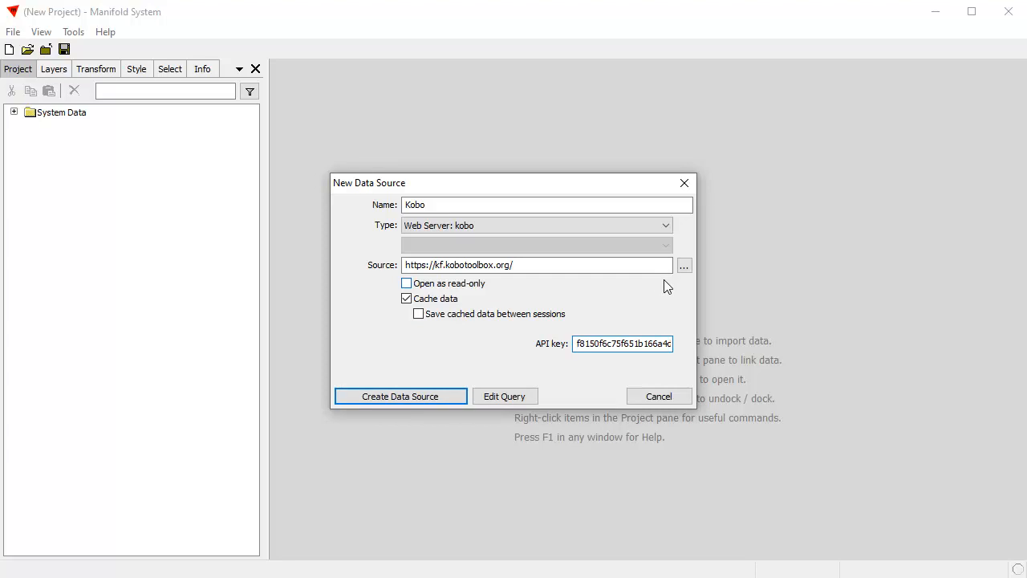
left_click(401, 396)
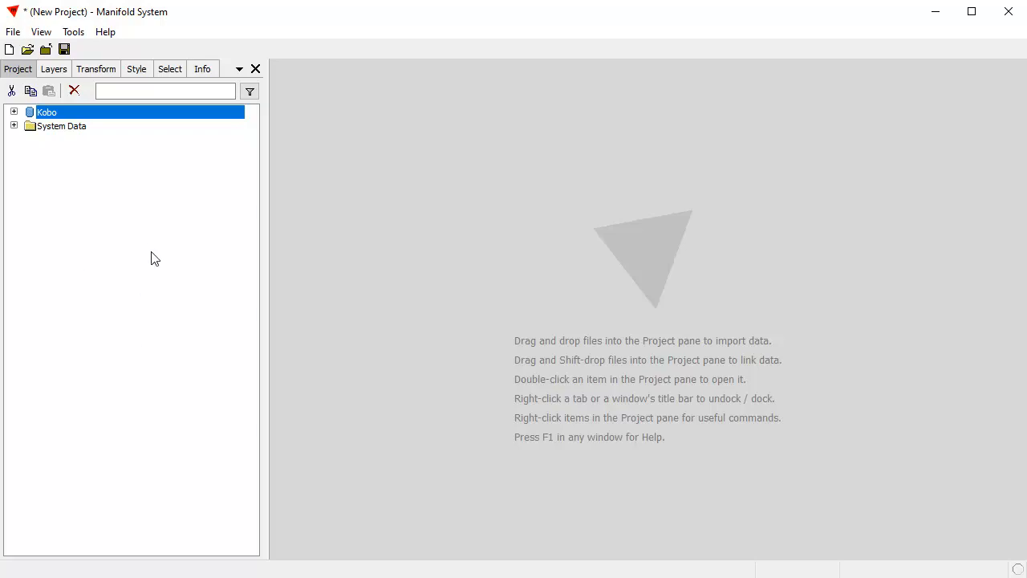
Step: Expand the Kobo data source and examine the Restaurants 1 table's fields and the Restaurants 1.Location drawing
left_click(53, 177)
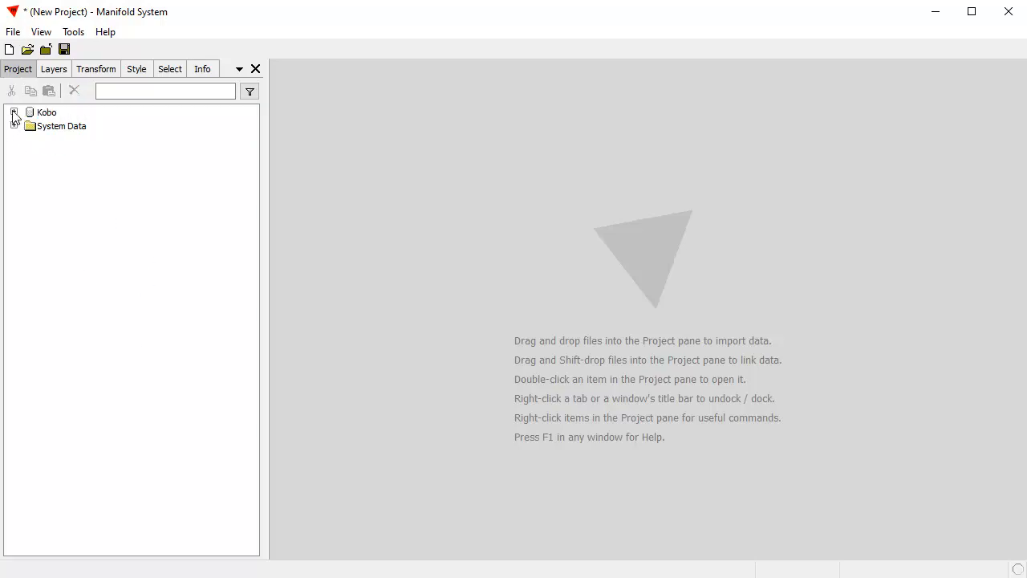
left_click(14, 112)
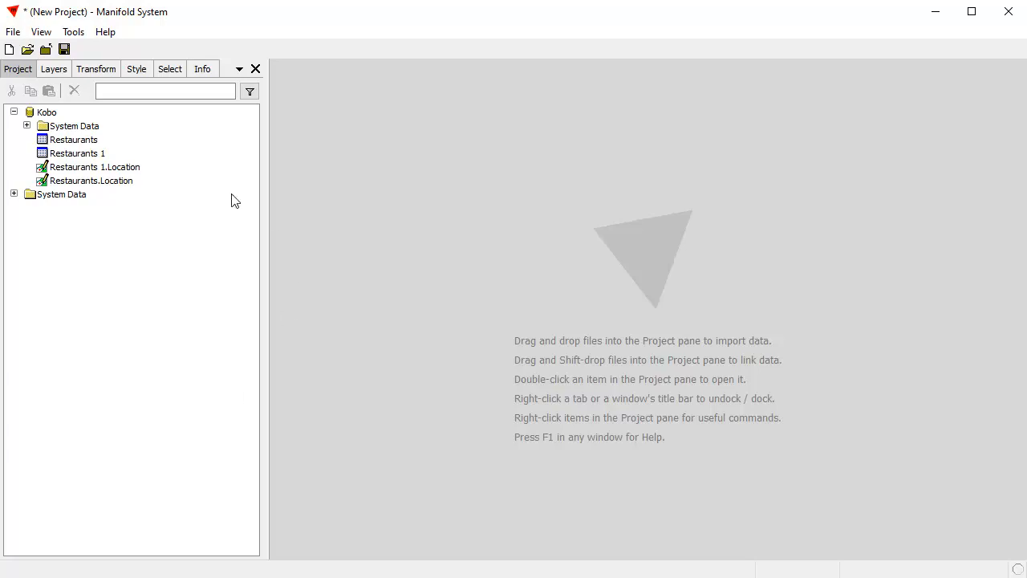
left_click(81, 157)
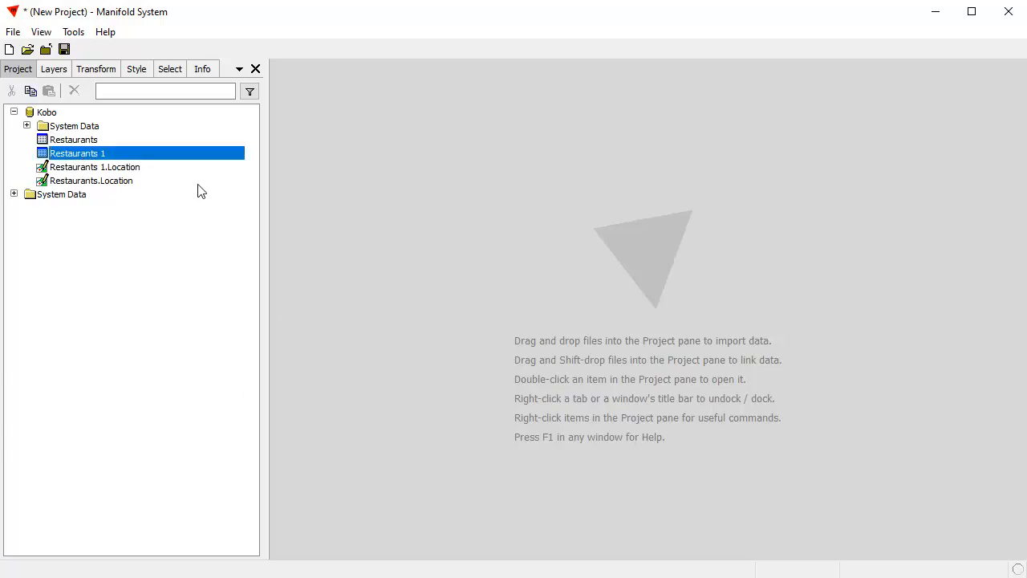
double_click(127, 157)
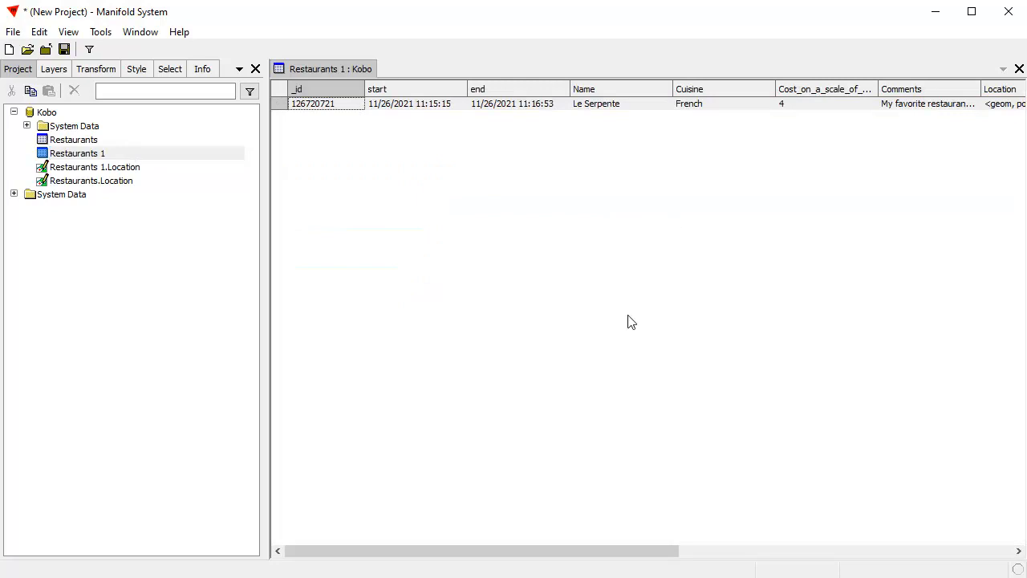
left_click_drag(656, 550, 710, 562)
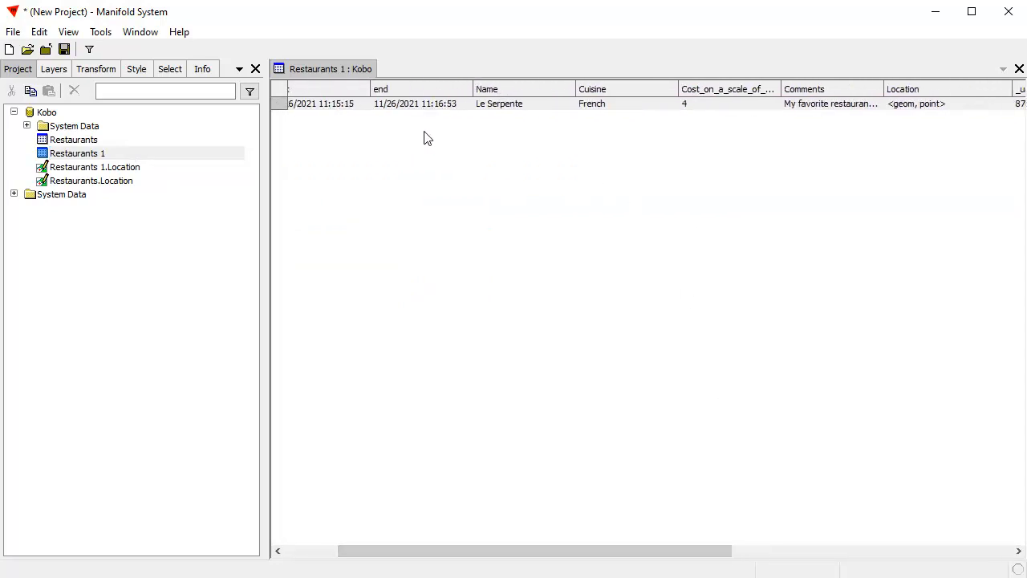
left_click_drag(683, 562, 888, 564)
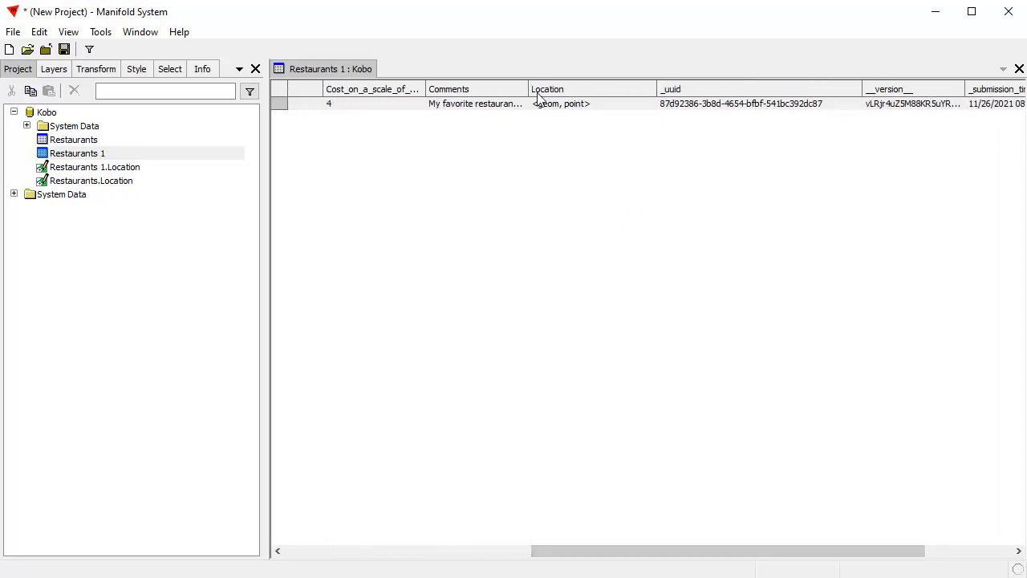
left_click_drag(785, 553, 458, 541)
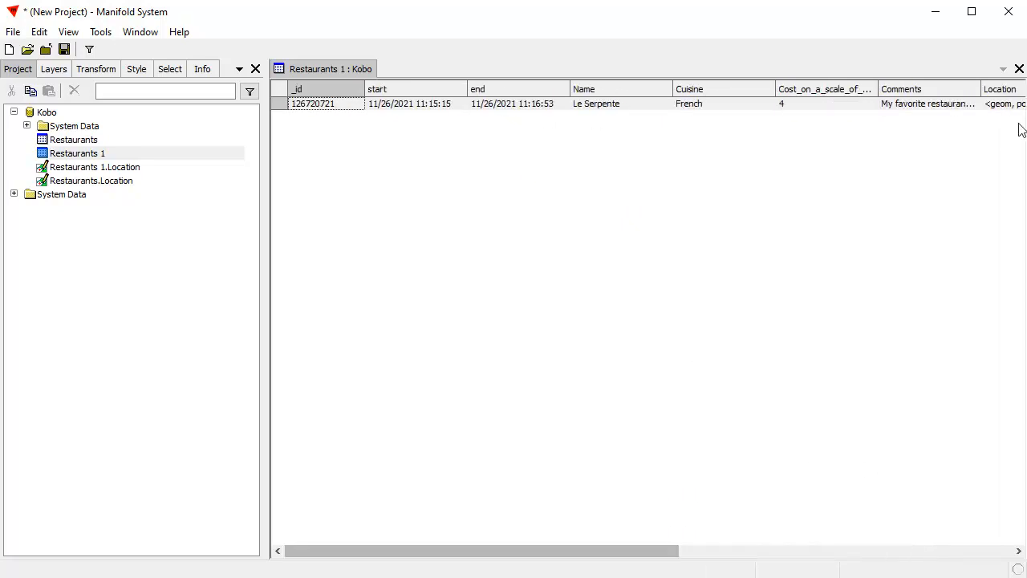
left_click(1020, 68)
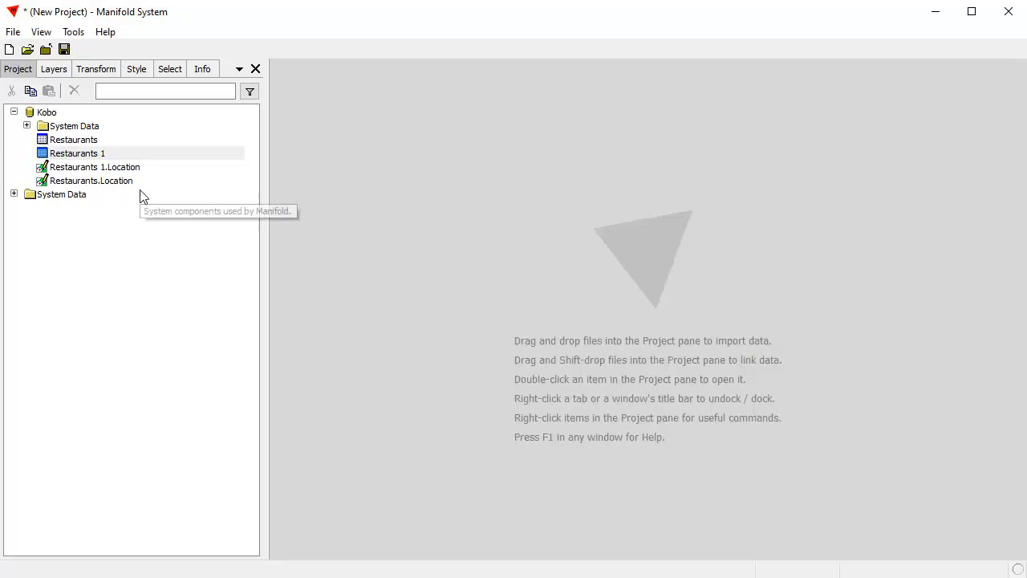
double_click(137, 169)
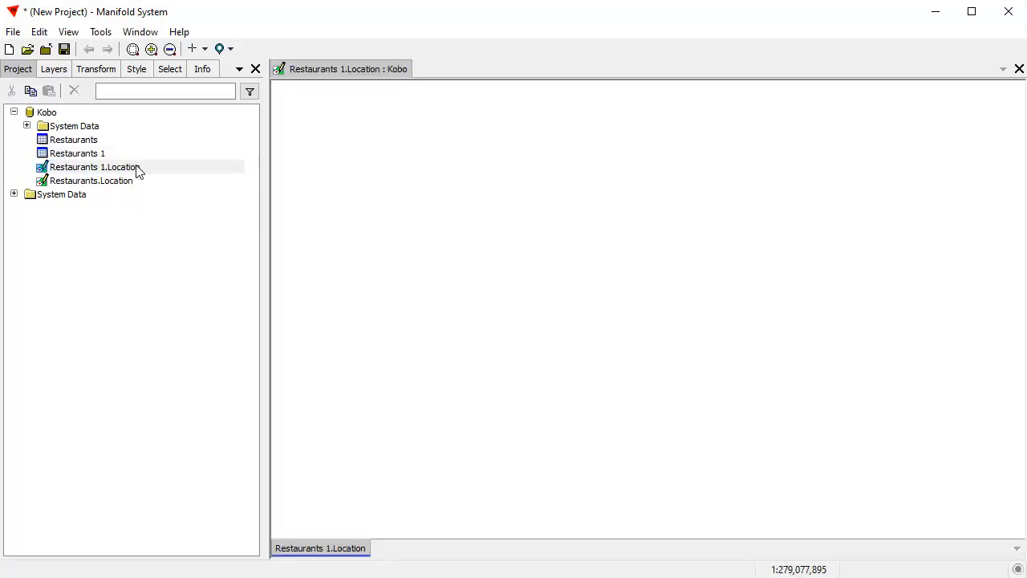
left_click(1019, 68)
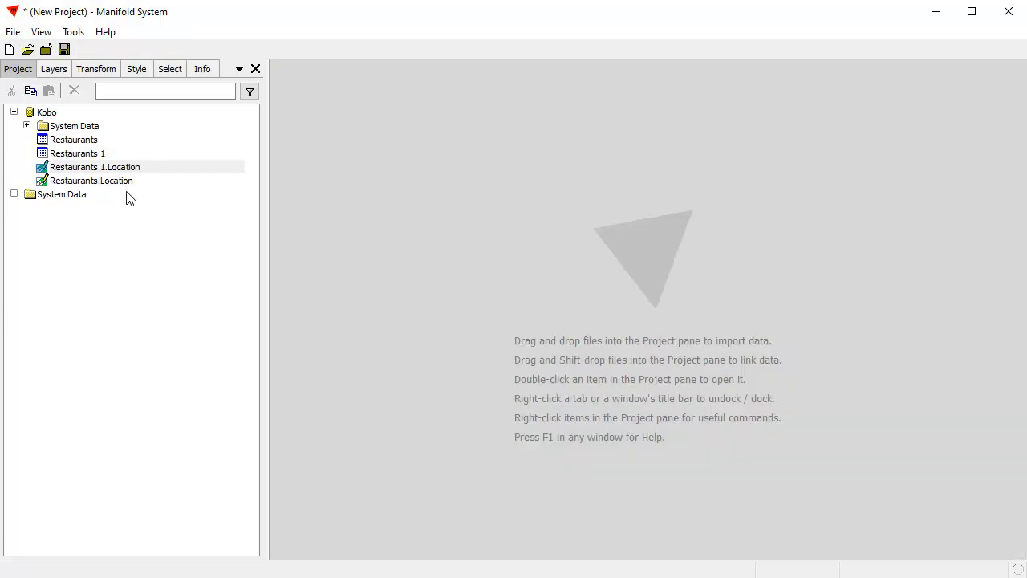
Step: Copy the Restaurants 1.Location drawing from the Kobo data source into the main level of the project
left_click(110, 170)
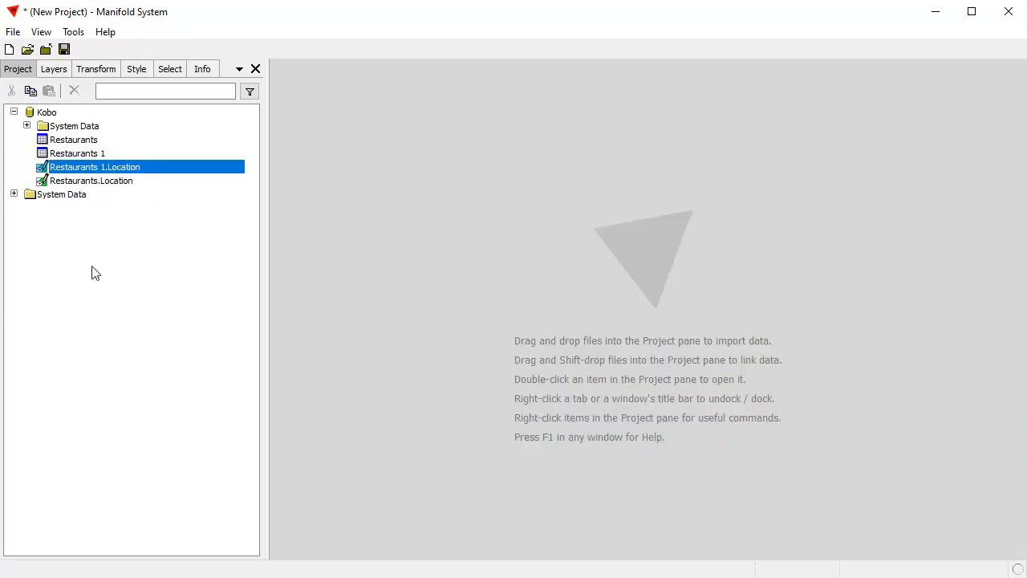
left_click(30, 91)
left_click(76, 245)
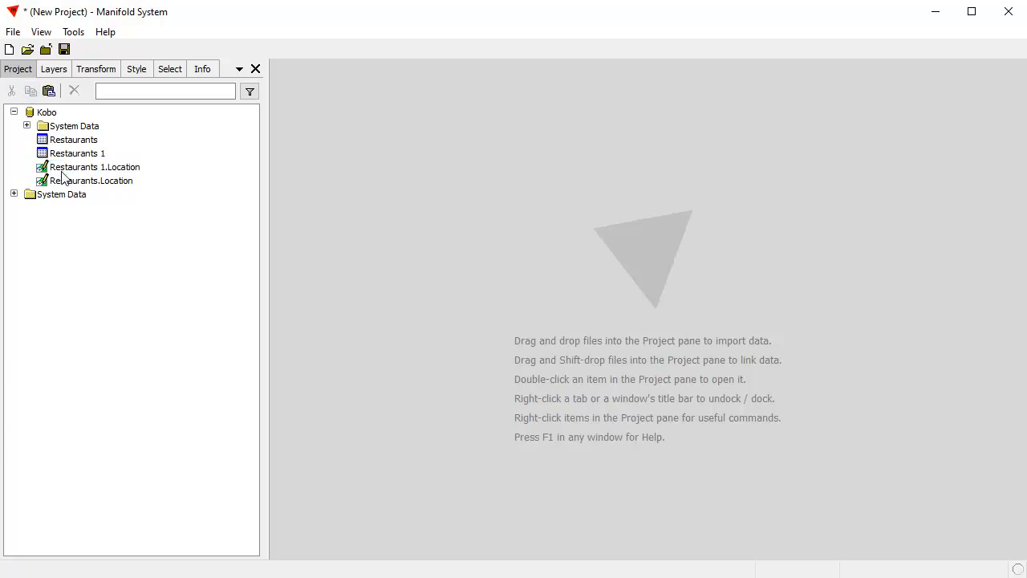
left_click(48, 91)
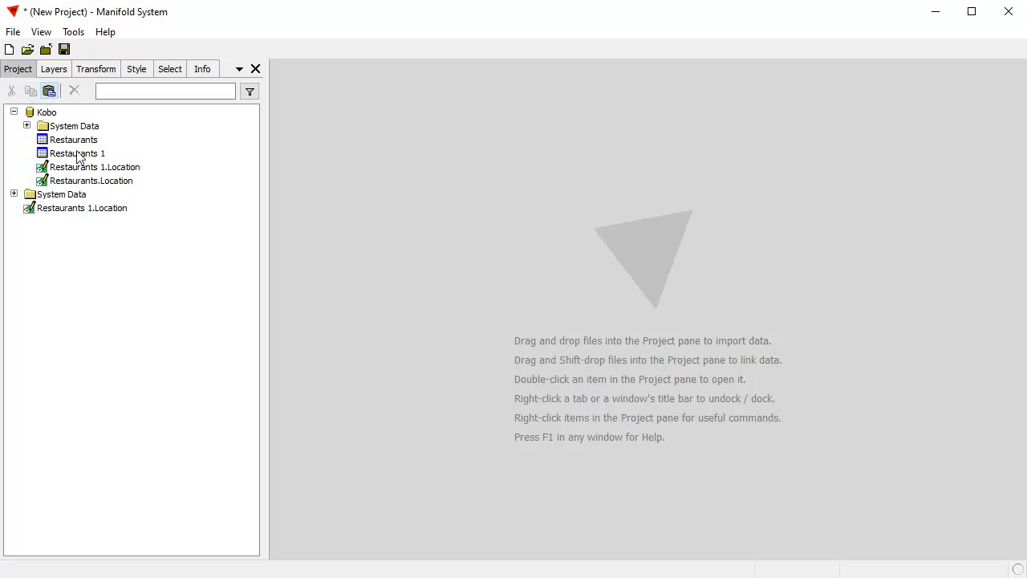
Step: Create a map from the copied Restaurants 1.Location drawing with Bing Maps Satellite as the base layer, and open it
right_click(68, 213)
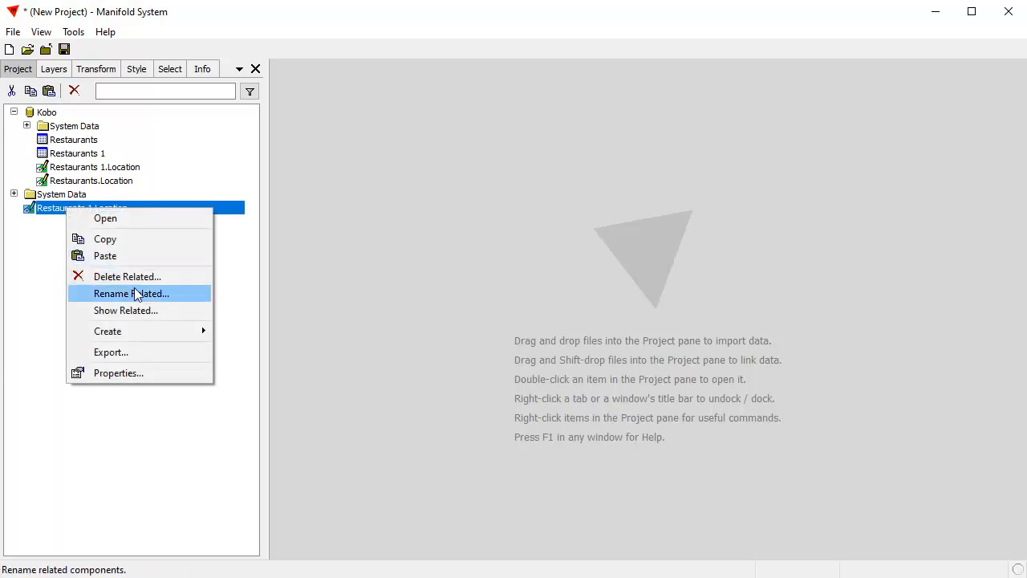
mouse_move(122, 331)
left_click(267, 432)
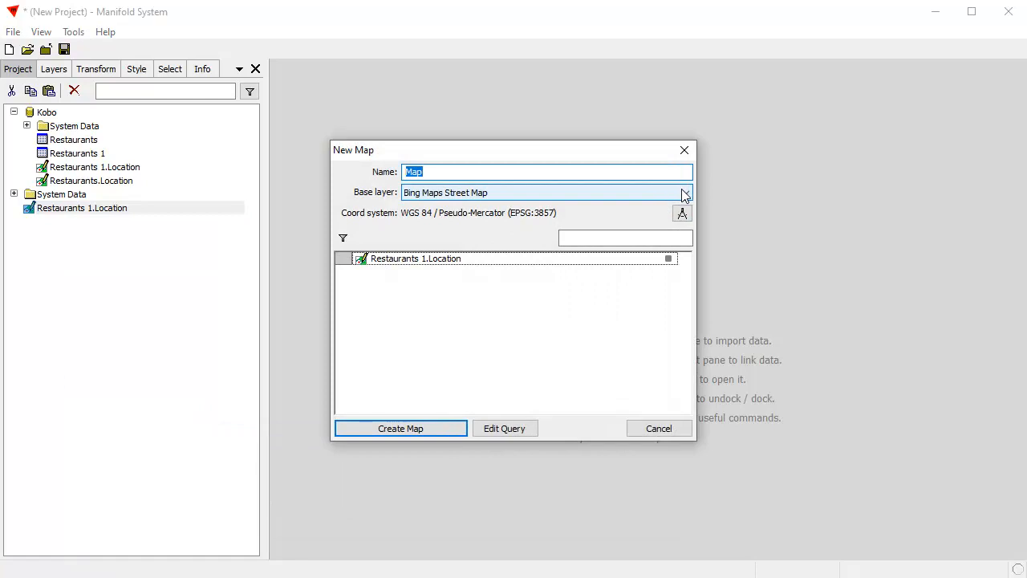
left_click(682, 194)
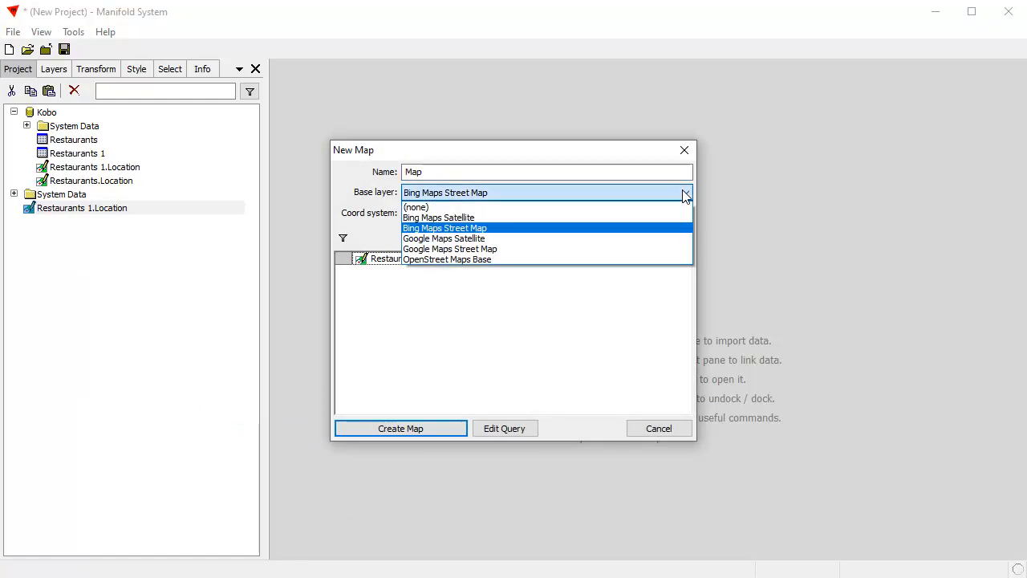
left_click(474, 218)
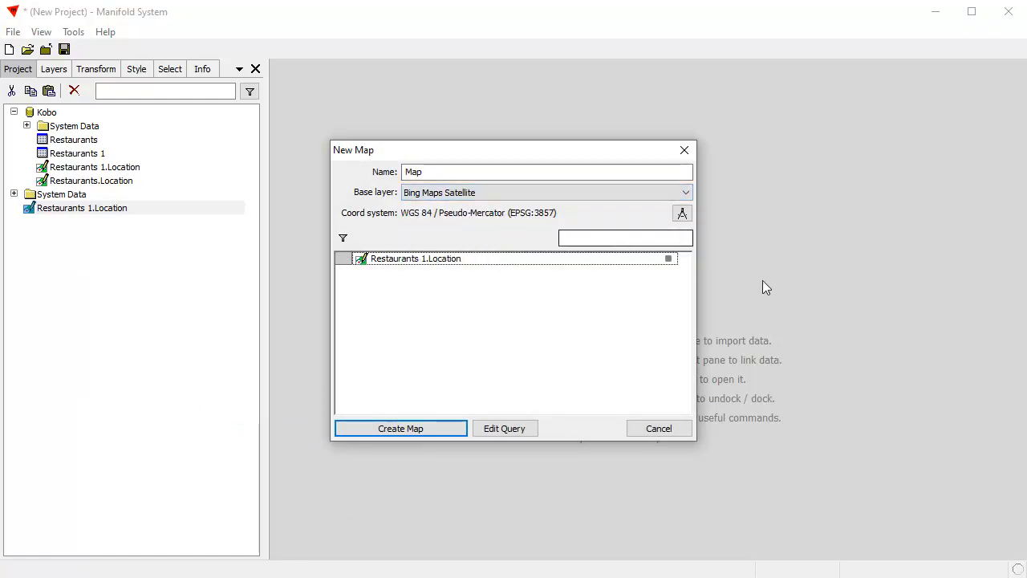
left_click(405, 429)
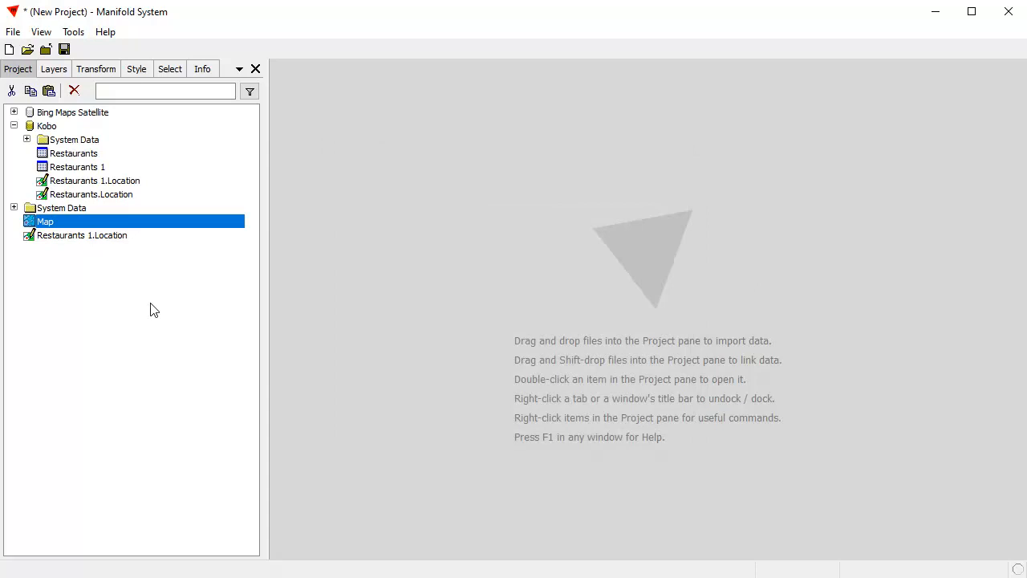
double_click(115, 222)
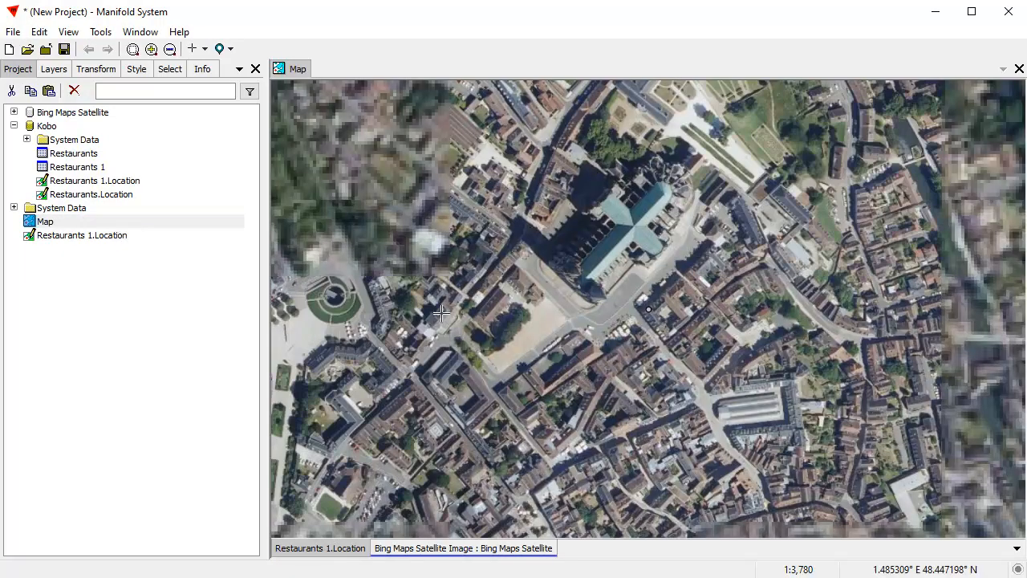
Step: Style the points of the Restaurants 1.Location layer with a bright green fill and a size of 10 pt
left_click(136, 70)
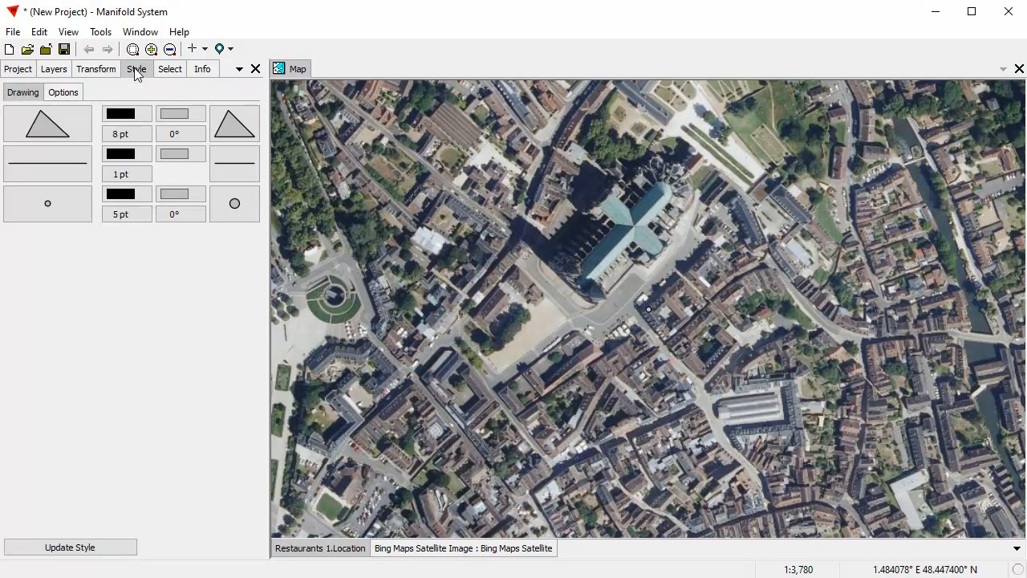
left_click(176, 196)
left_click(337, 232)
left_click(122, 215)
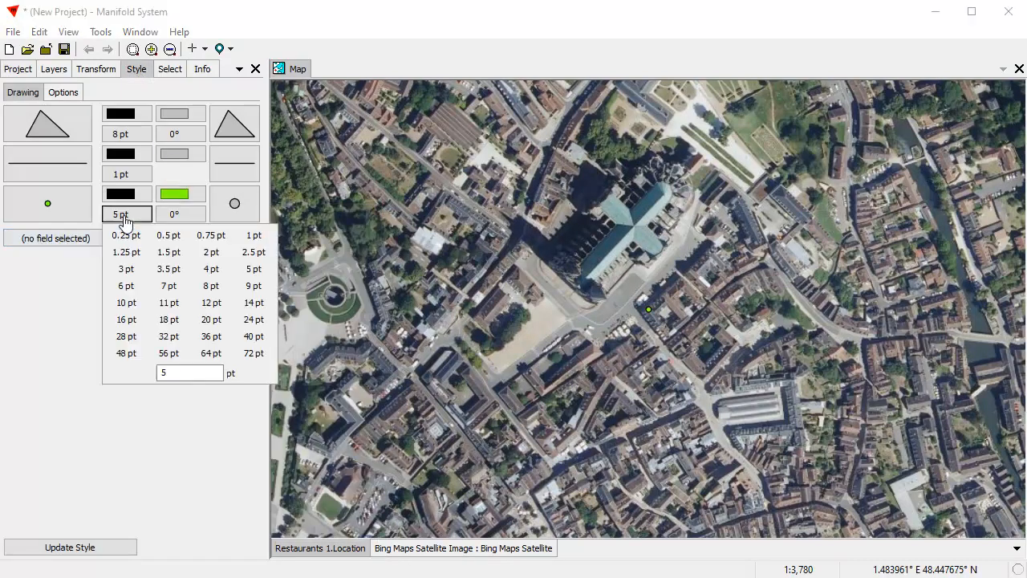
left_click(201, 306)
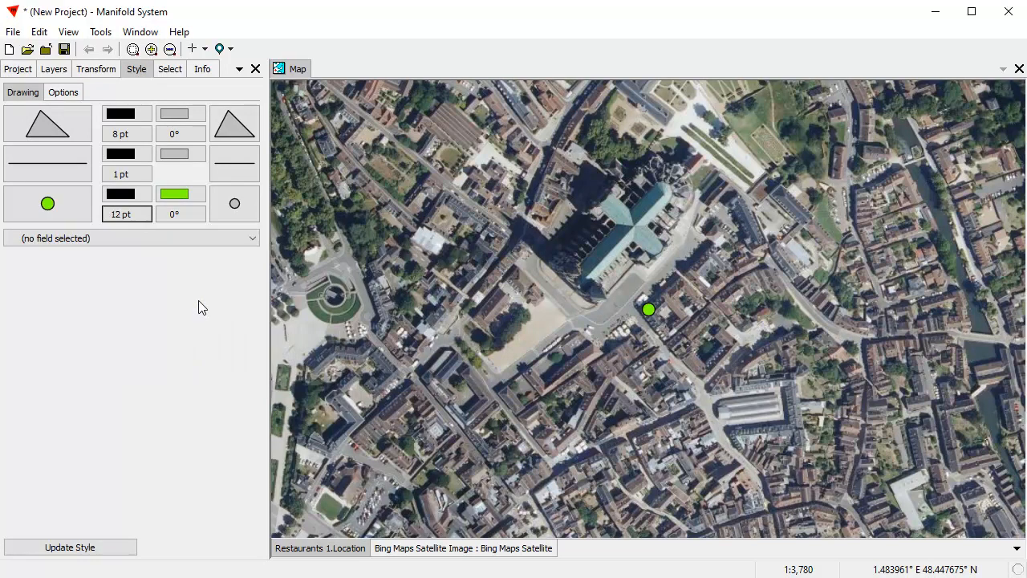
left_click(138, 215)
left_click(128, 302)
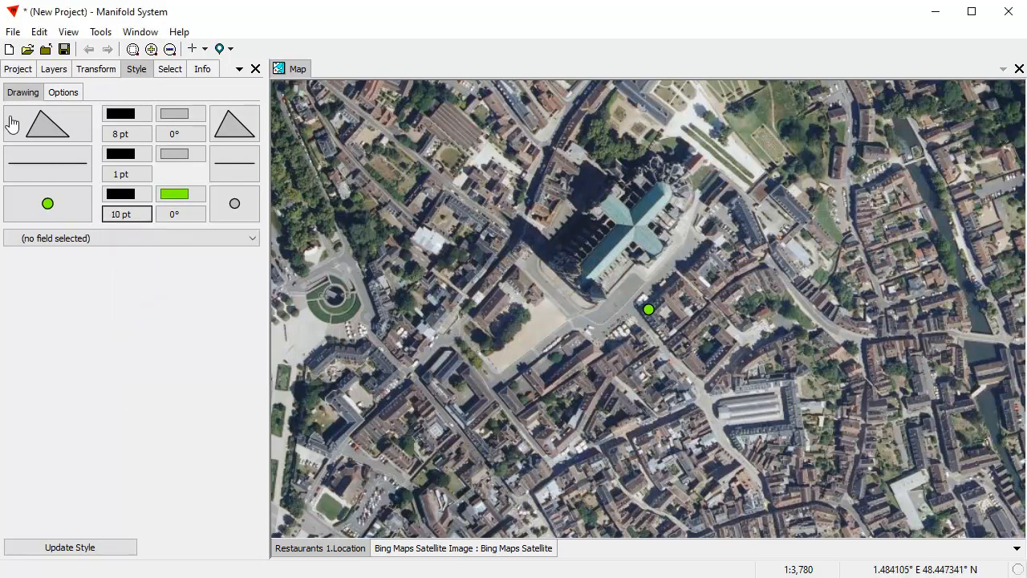
Step: Examine the properties of the Restaurants 1.Location drawing in the main level of the project, leaving them unedited
left_click(21, 72)
left_click(126, 285)
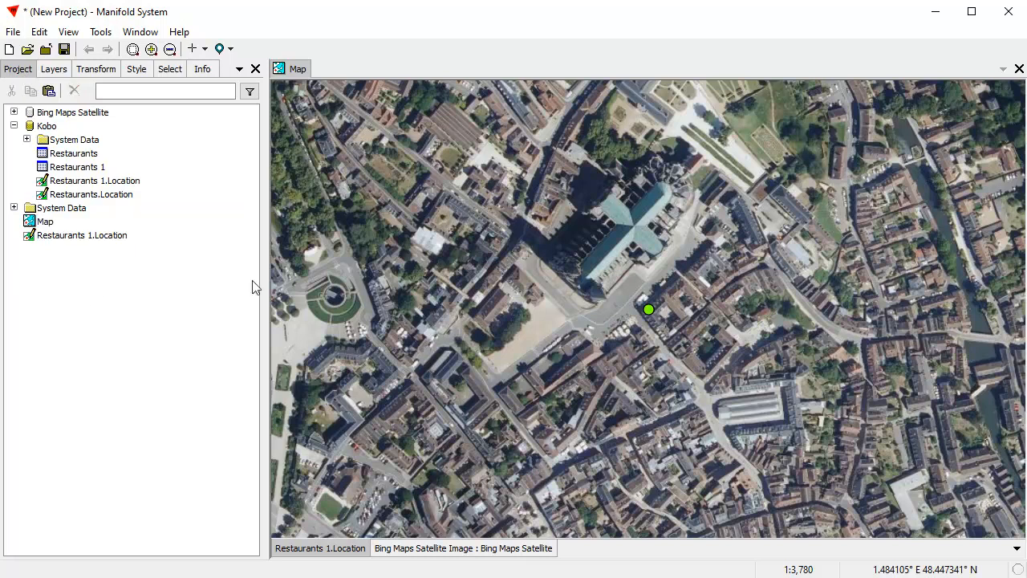
left_click(120, 238)
right_click(120, 239)
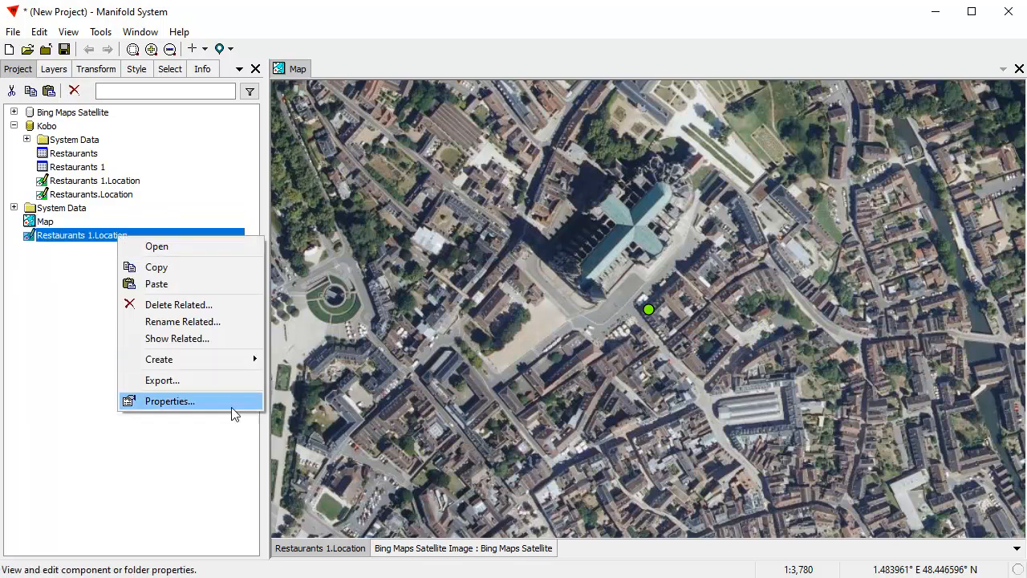
left_click(225, 400)
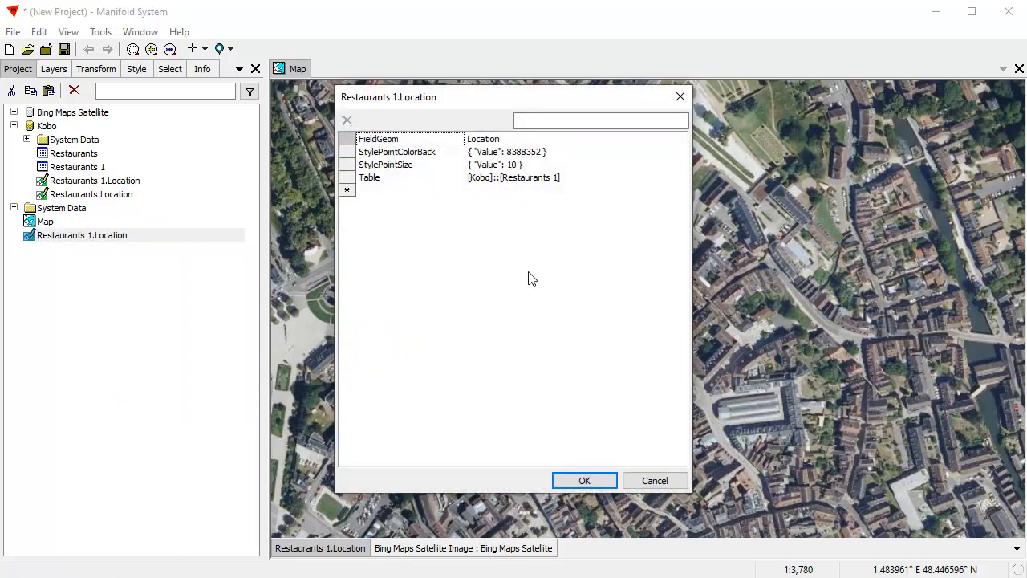
left_click(652, 481)
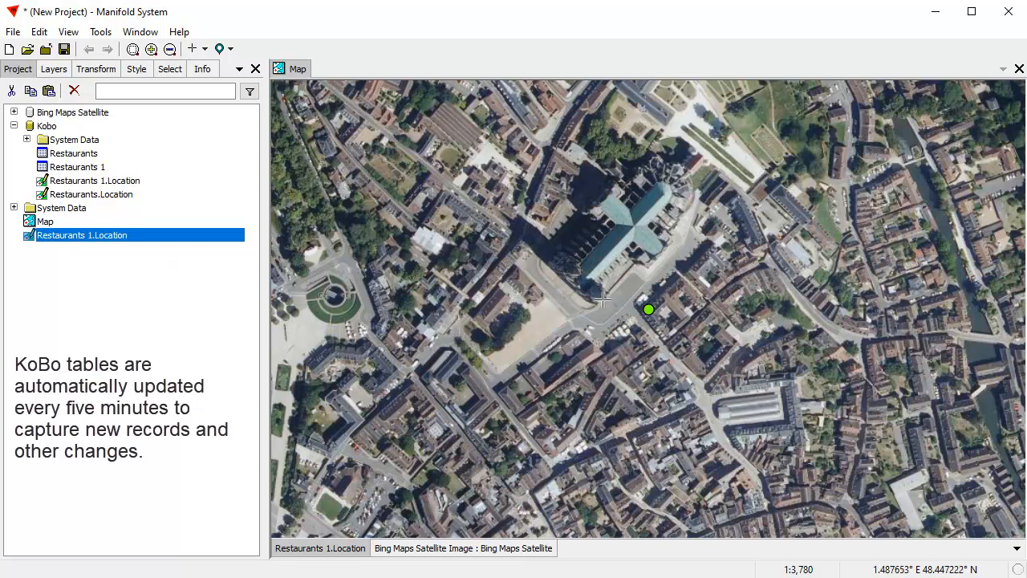
Step: Inspect the satellite map close up around the green restaurant point beside the cathedral
left_click_drag(589, 278, 761, 403)
scroll(753, 357, "up", 2)
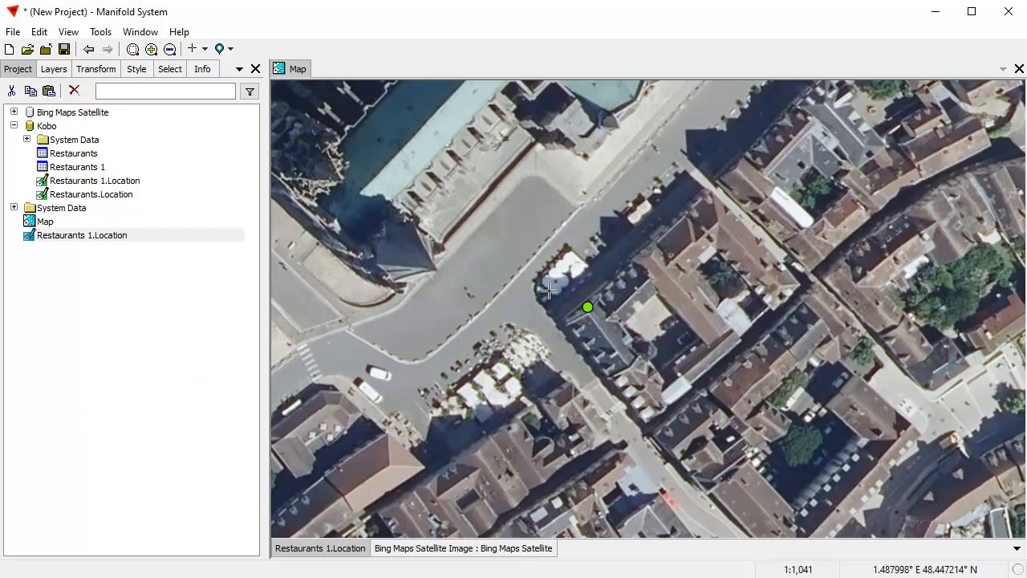
left_click_drag(538, 211, 562, 266)
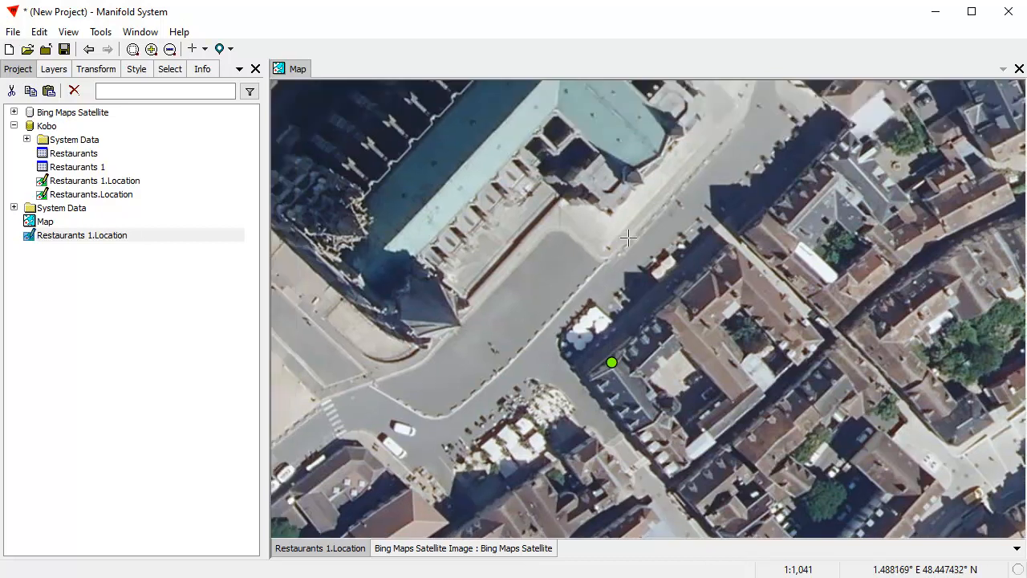
scroll(593, 282, "down", 1)
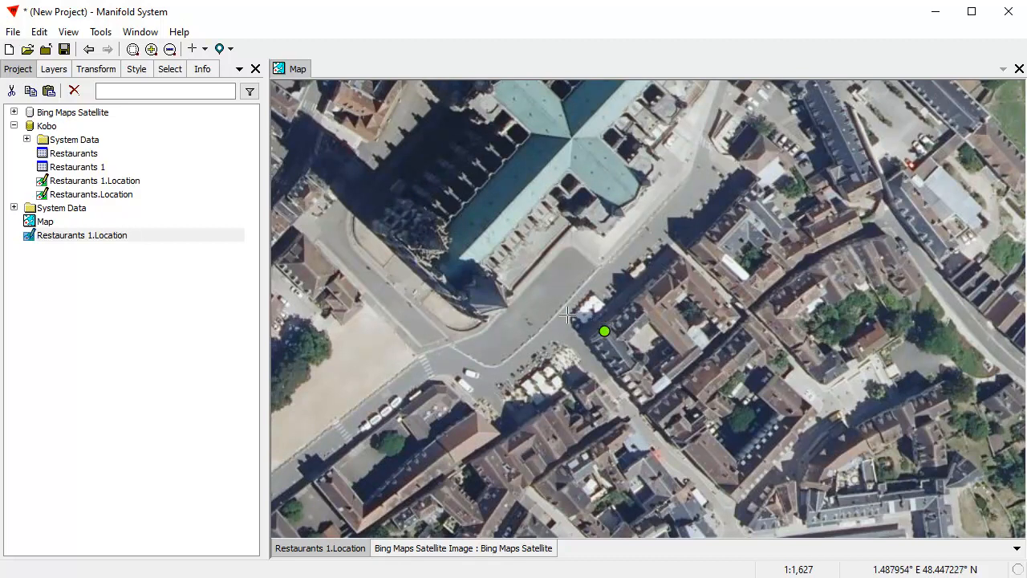
left_click(156, 397)
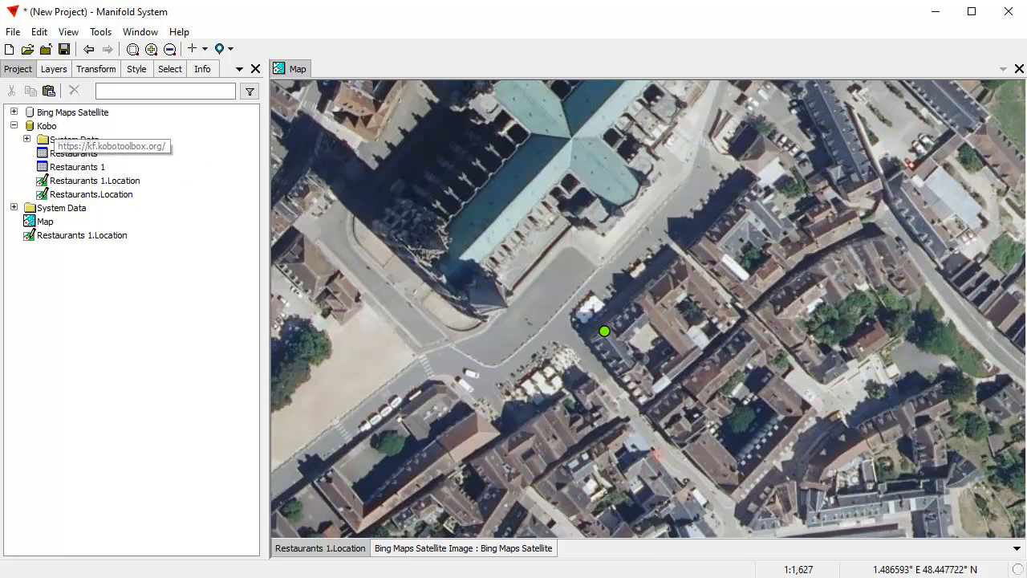
Step: Switch to KoBoToolbox in the browser and open the Restaurants 1 data collection form, discarding the unsaved record
key("alt+Tab")
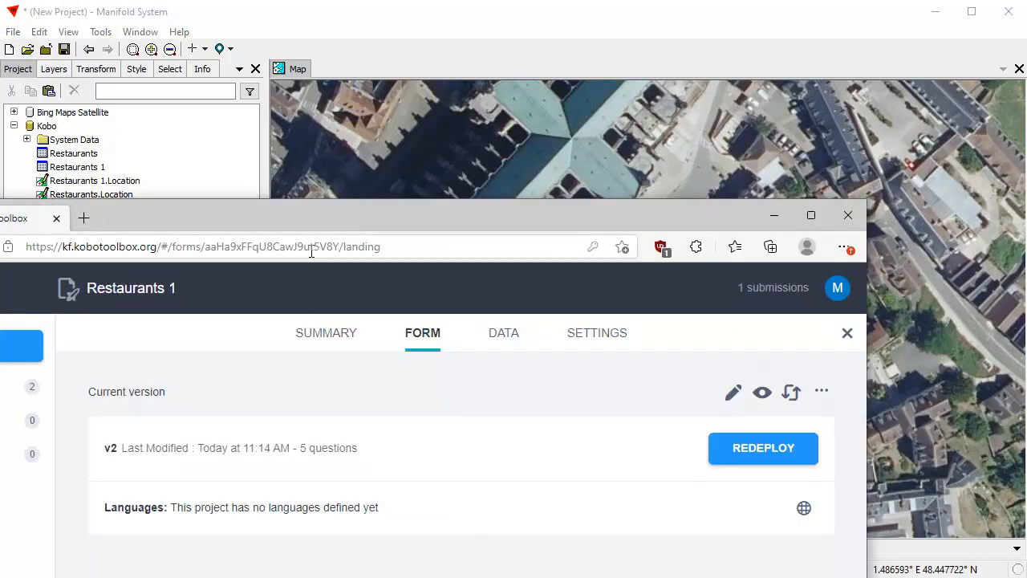
left_click_drag(320, 215, 482, 22)
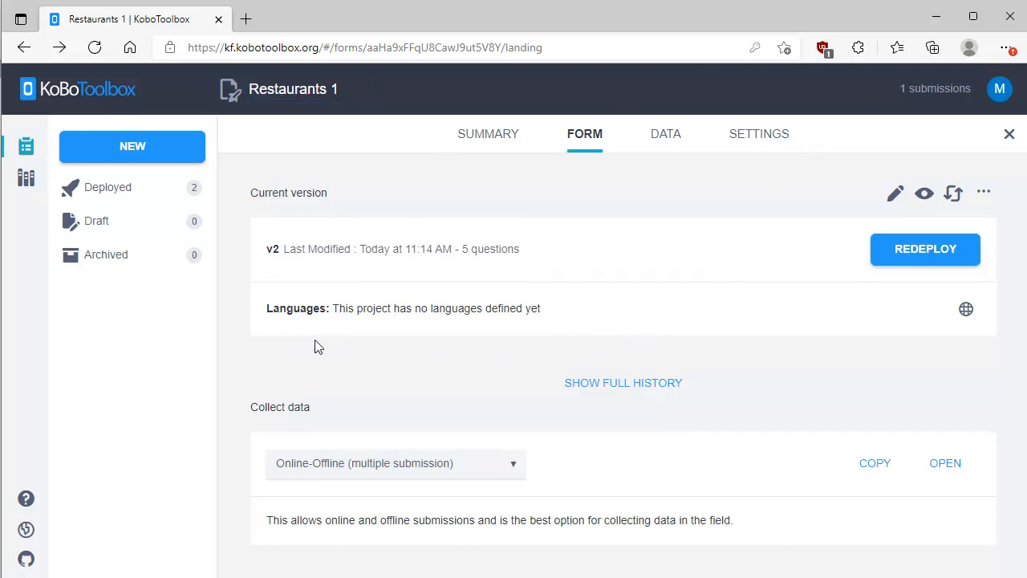
left_click(948, 464)
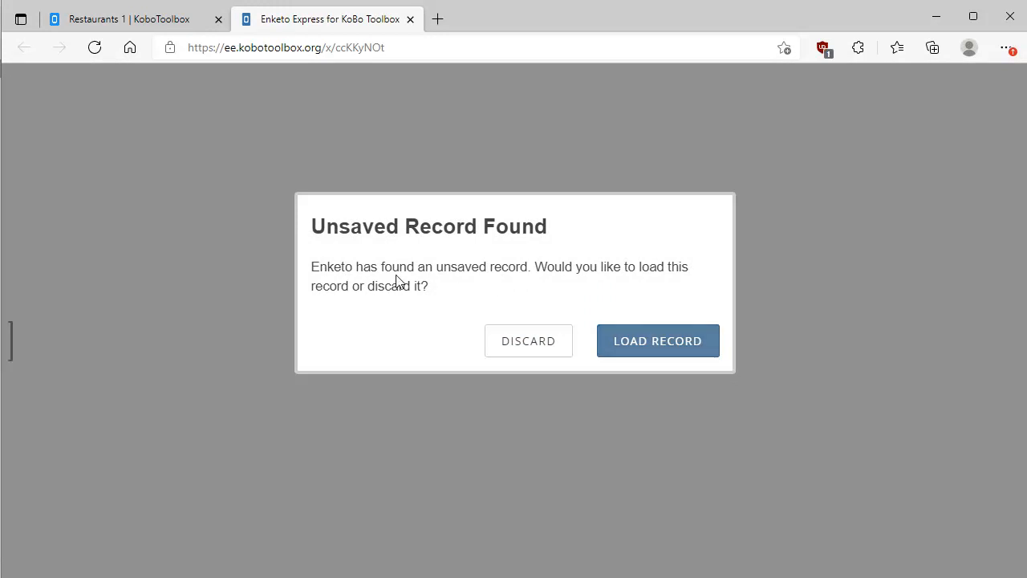
left_click(532, 348)
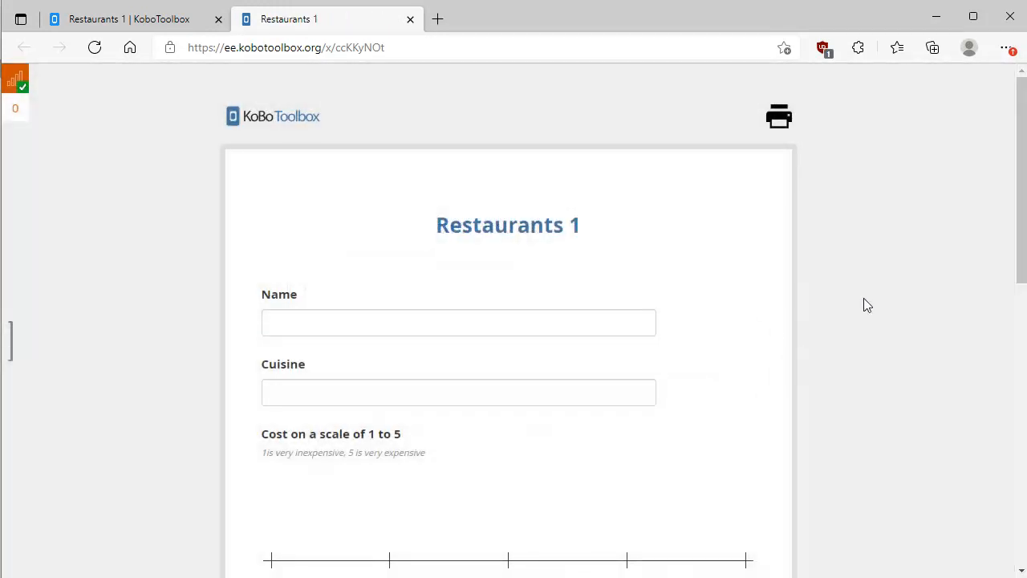
Step: Fill in the form with name O Tire Bouchon, cuisine Lyonnais, cost 4 and comment "Hearty food from Lyon. Lots of meat. On a side street."
scroll(748, 292, "down", 1)
left_click(354, 243)
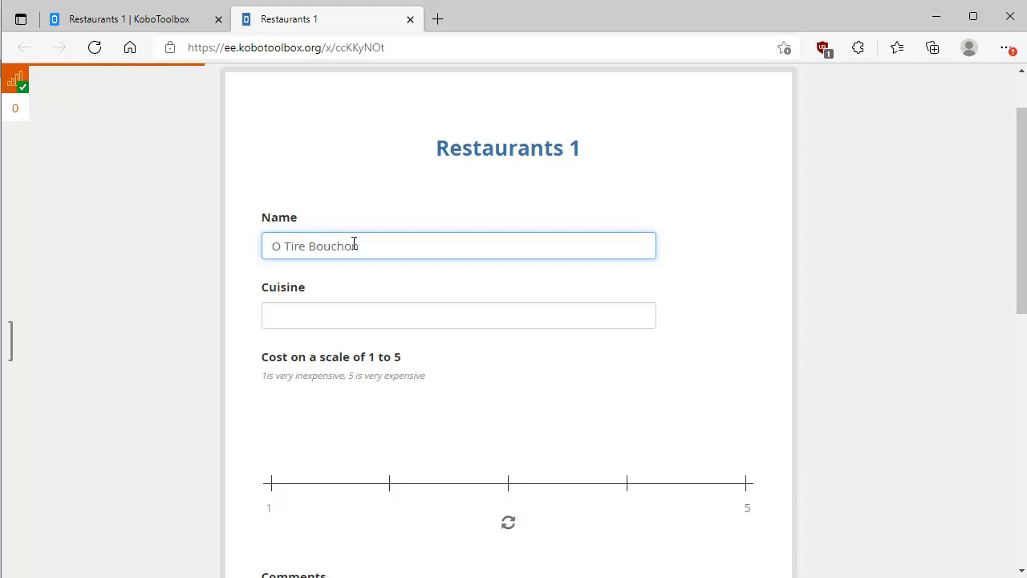
left_click(306, 315)
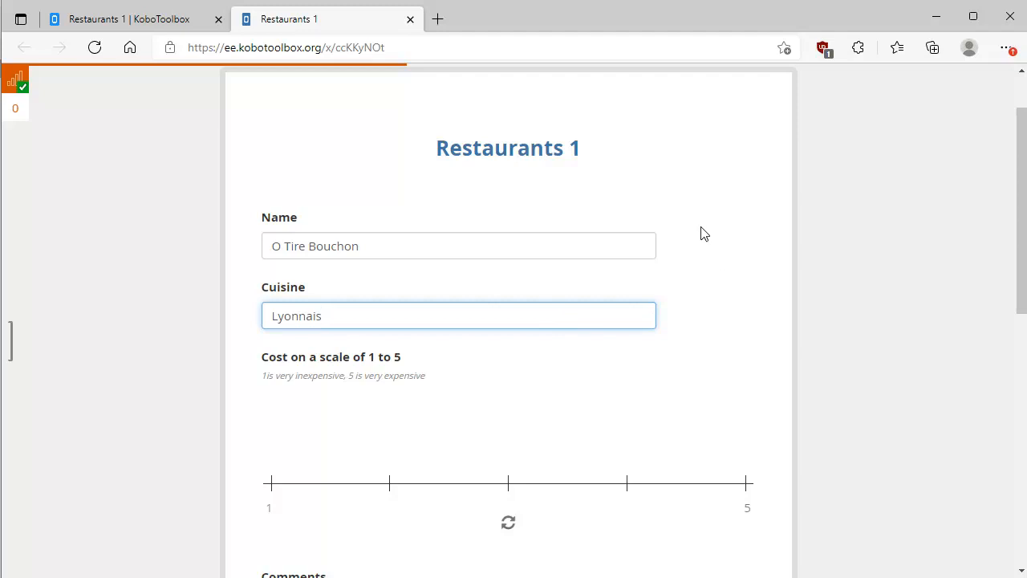
scroll(688, 231, "down", 2)
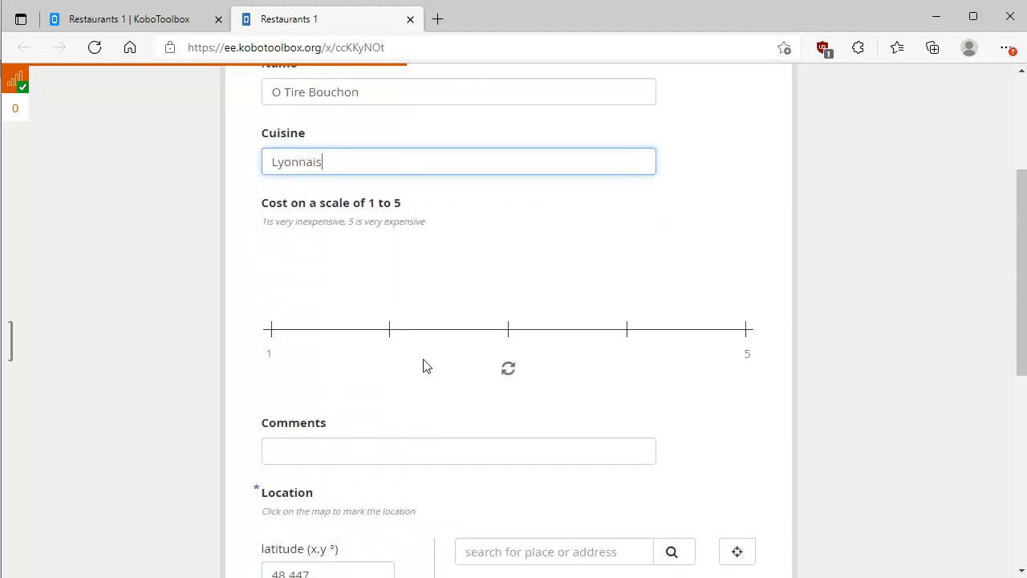
left_click(627, 329)
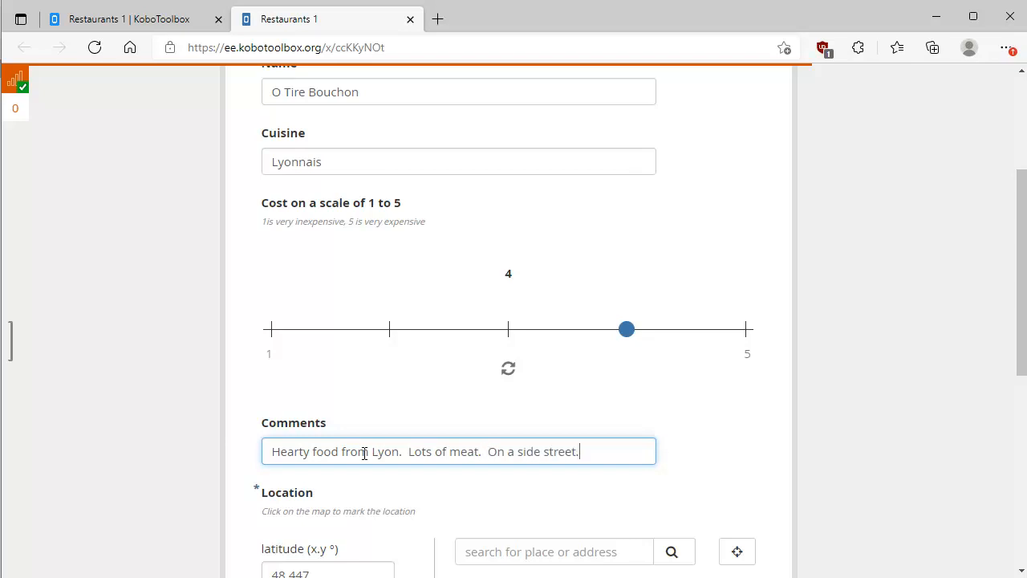
Step: Mark the record's location at the TireBouchon restaurant symbol on the form's map
scroll(690, 382, "down", 4)
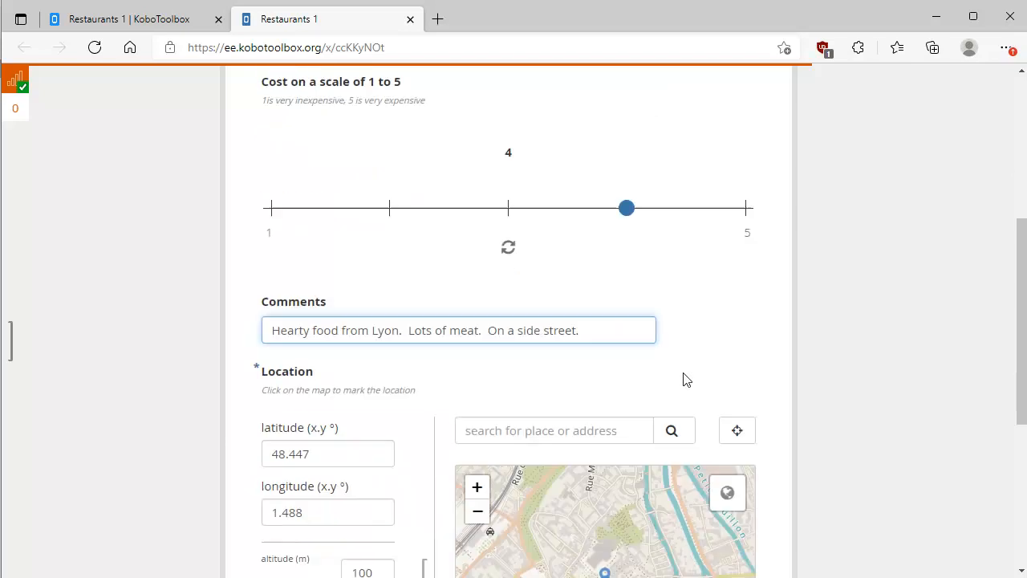
scroll(616, 401, "up", 4)
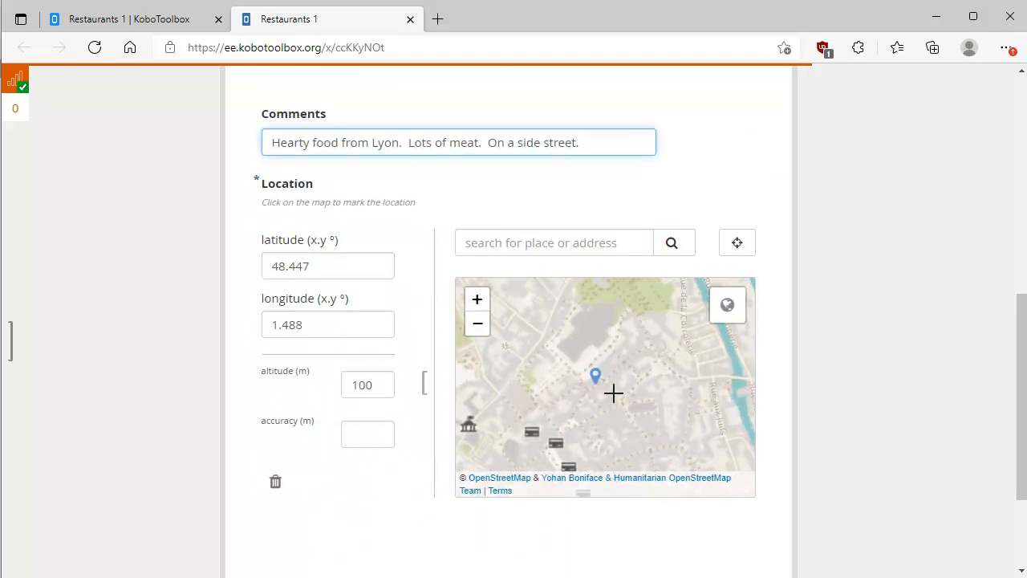
left_click_drag(622, 344, 585, 427)
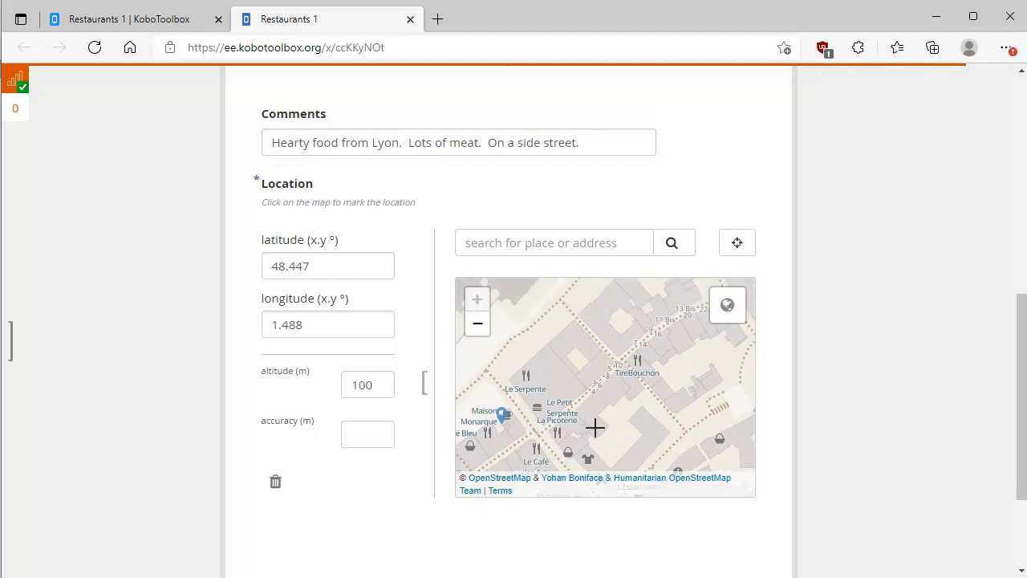
left_click(634, 359)
scroll(611, 390, "up", 3)
scroll(625, 389, "up", 1)
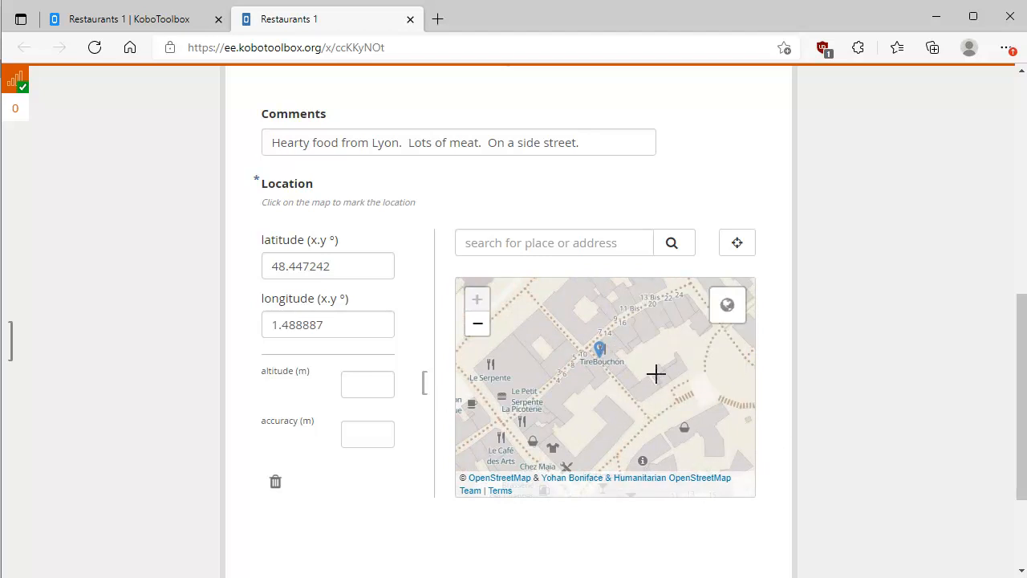
scroll(638, 318, "down", 1)
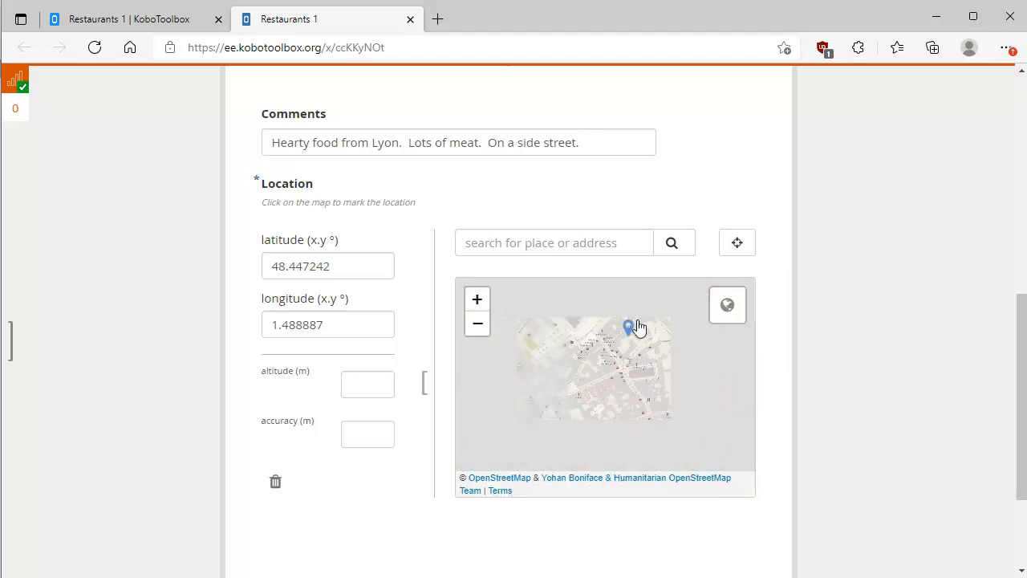
scroll(635, 318, "up", 1)
Step: Submit the completed O Tire Bouchon record and dismiss the submission notice
left_click_drag(1025, 363, 1025, 427)
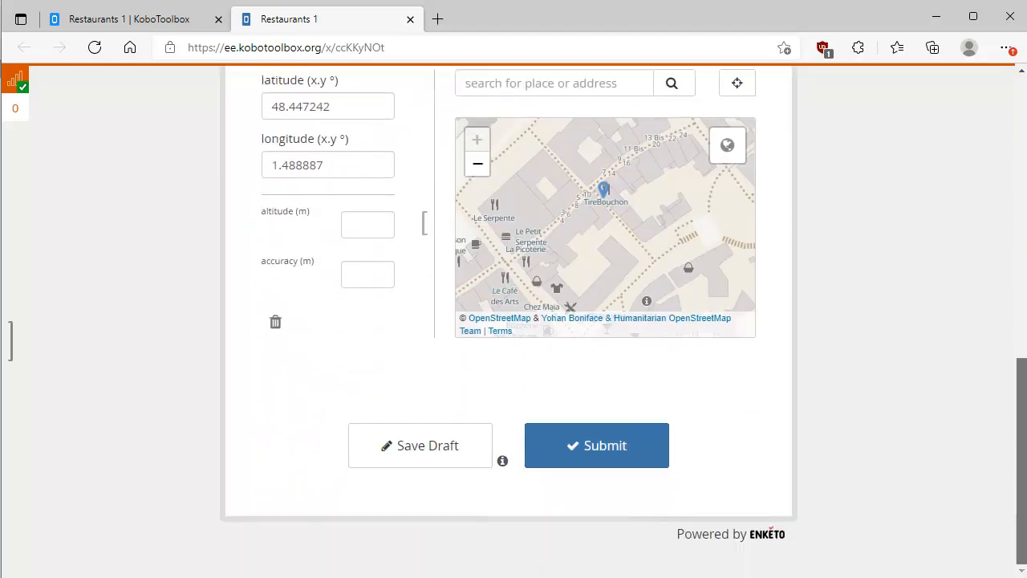
left_click(593, 449)
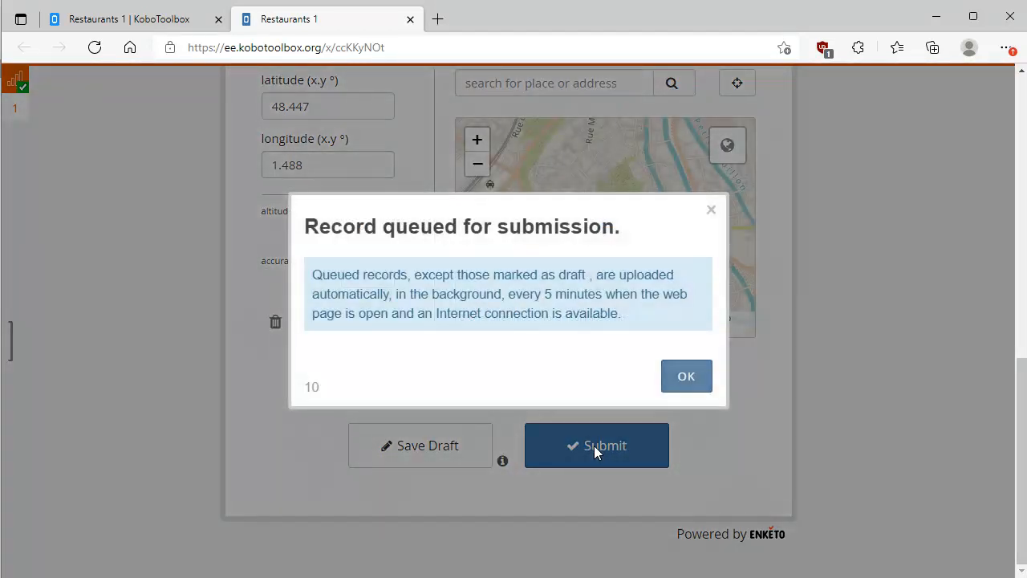
left_click(687, 377)
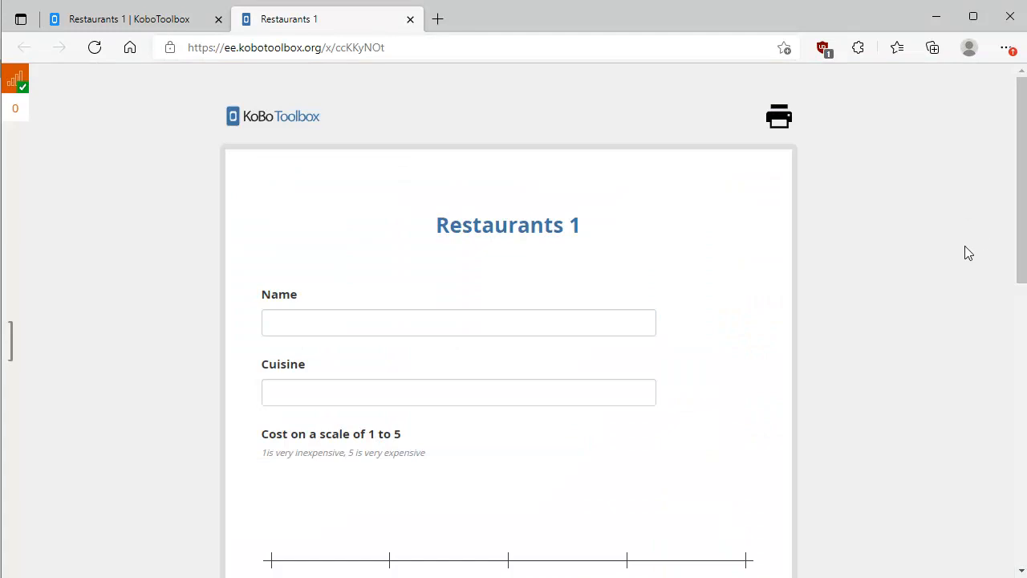
Step: In the new blank record, mark the location at the L'Estaminet symbol on the form's map
left_click_drag(1018, 167, 1011, 408)
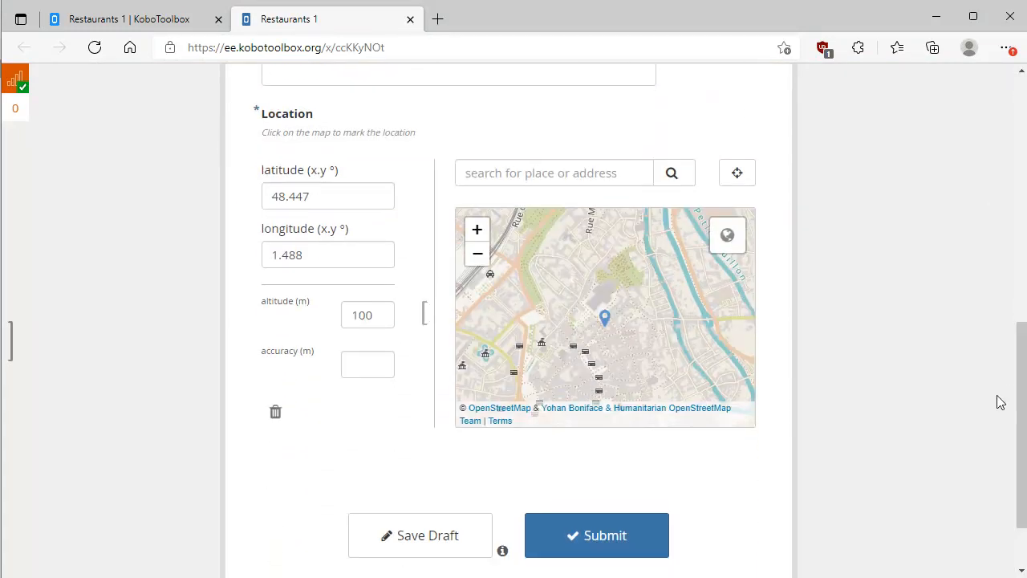
scroll(619, 326, "up", 5)
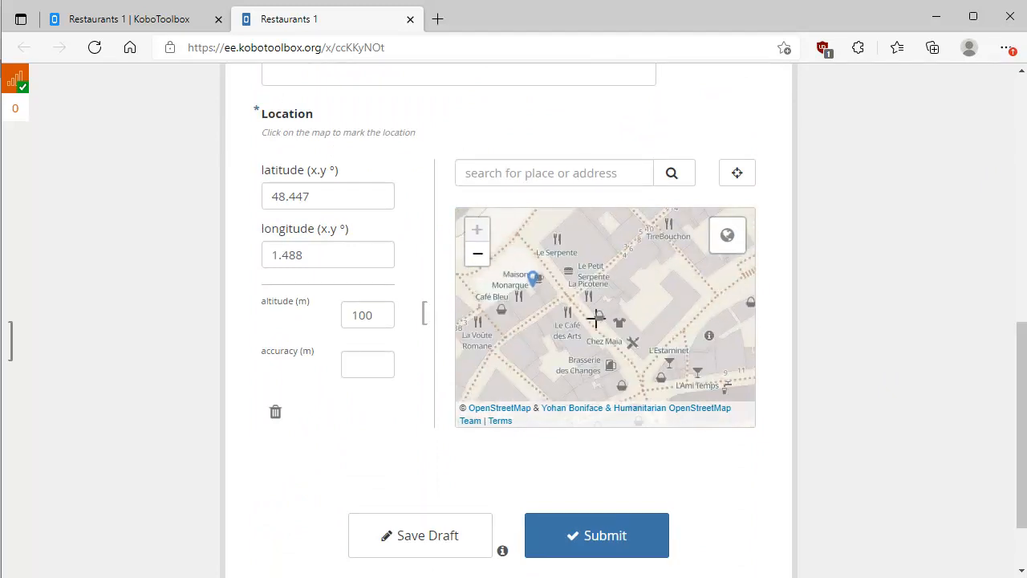
mouse_move(619, 267)
left_mouse_down()
mouse_move(612, 349)
mouse_move(601, 218)
left_mouse_up()
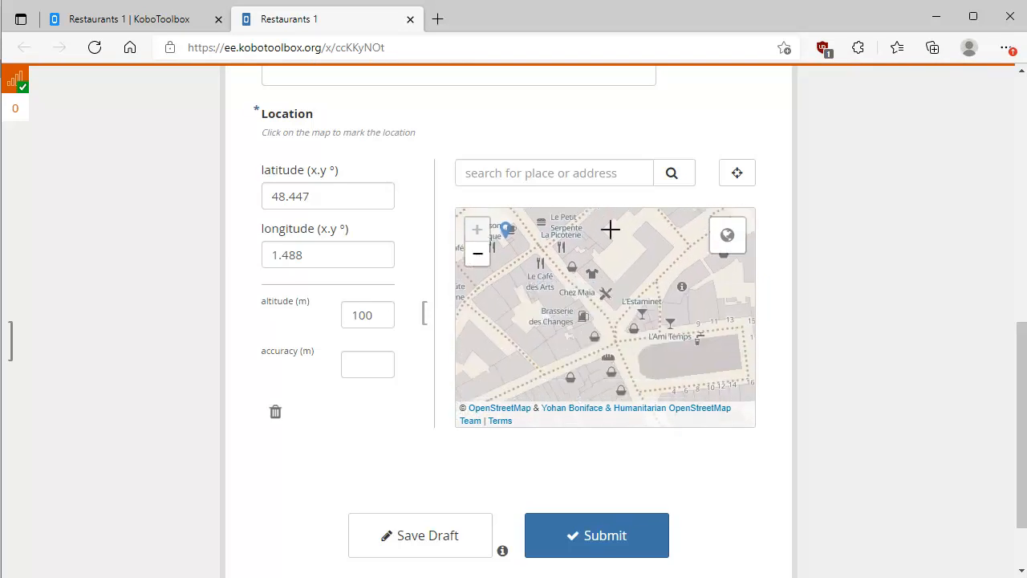
left_click(641, 313)
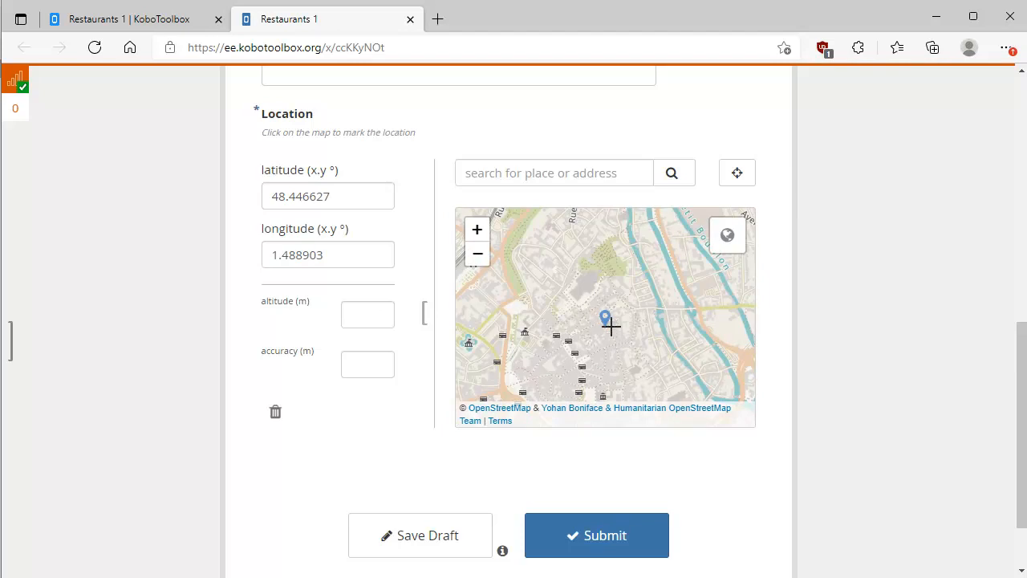
scroll(611, 327, "up", 4)
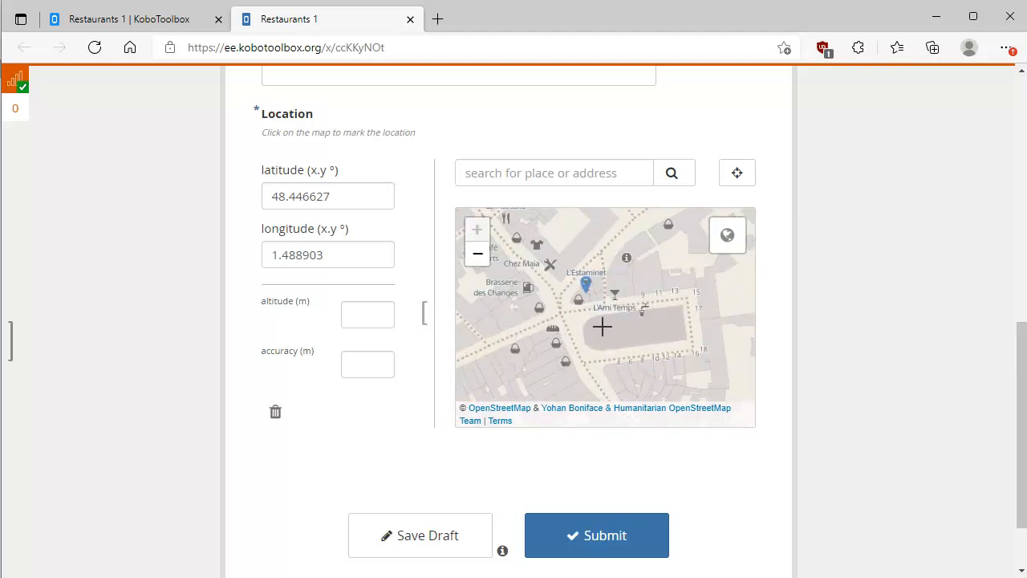
mouse_move(643, 266)
left_mouse_down()
mouse_move(648, 305)
mouse_move(642, 256)
mouse_move(648, 263)
left_mouse_up()
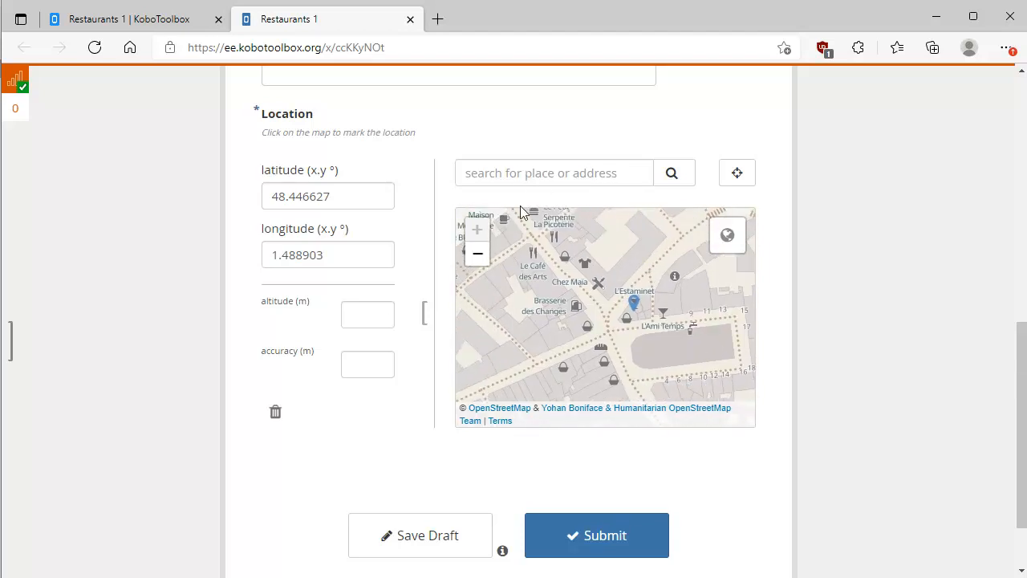
Step: Enter name L'Estaminet, cuisine French Bistro, cost 2 and comment "Great cafe/bistro. Stop in for coffee or a casual meal."
scroll(522, 200, "up", 10)
left_click(350, 319)
type("L'Estaminet")
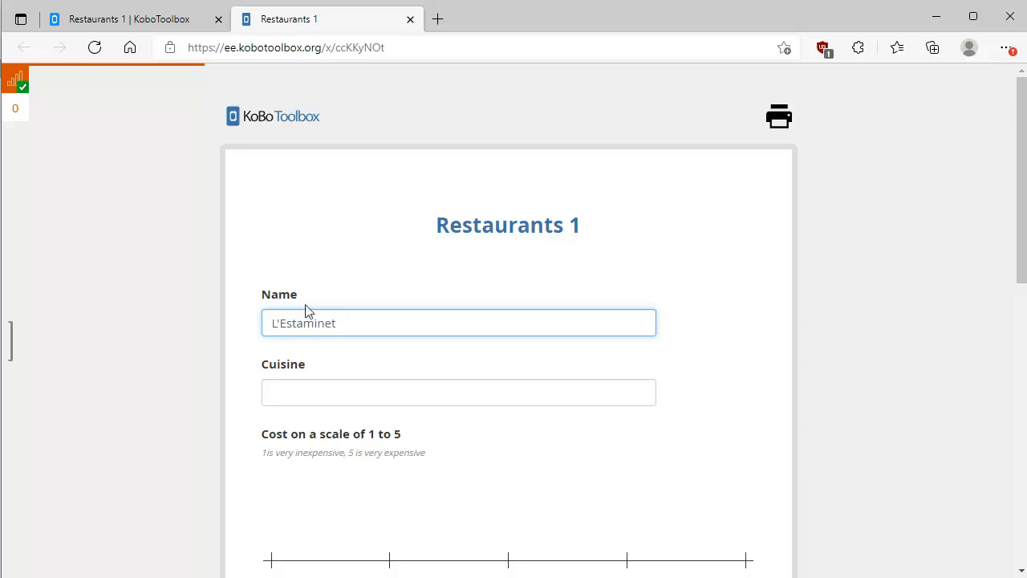
left_click(319, 391)
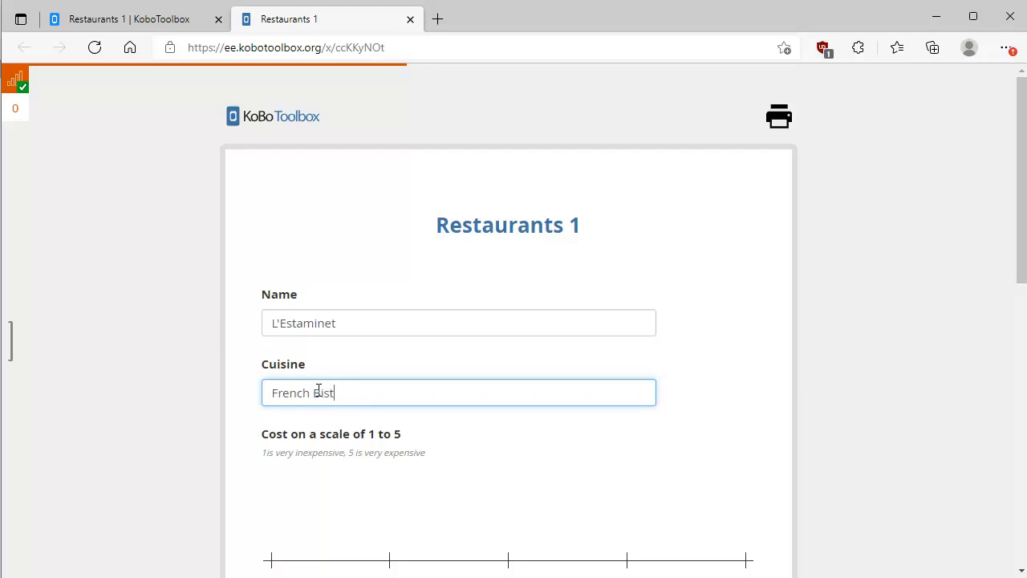
scroll(532, 381, "down", 3)
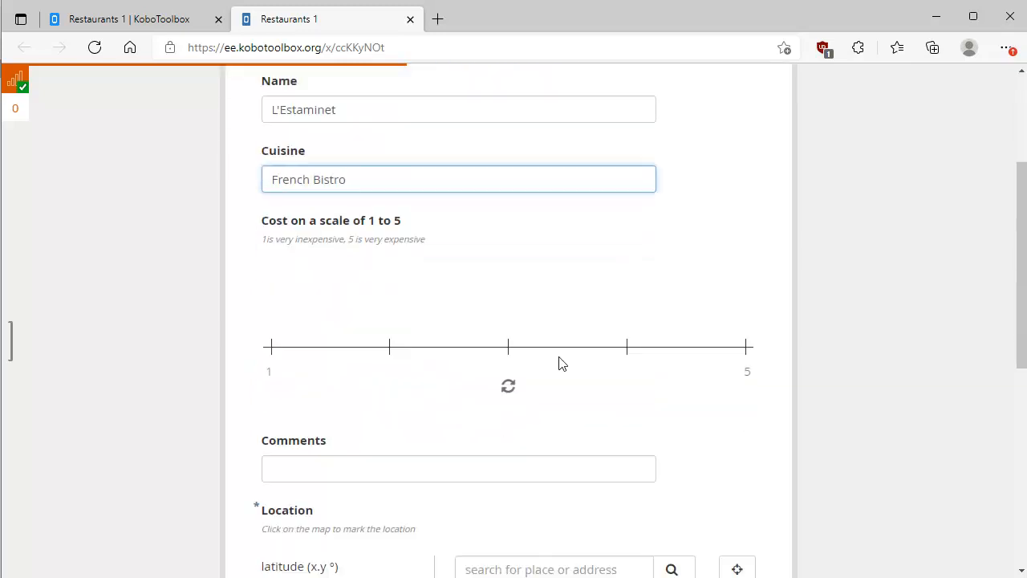
left_click(390, 331)
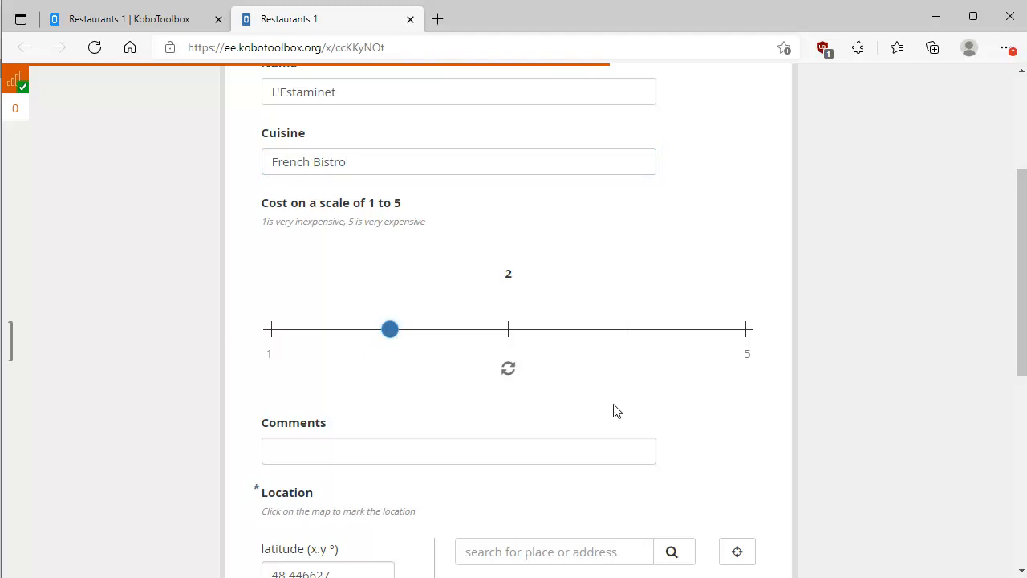
left_click(384, 458)
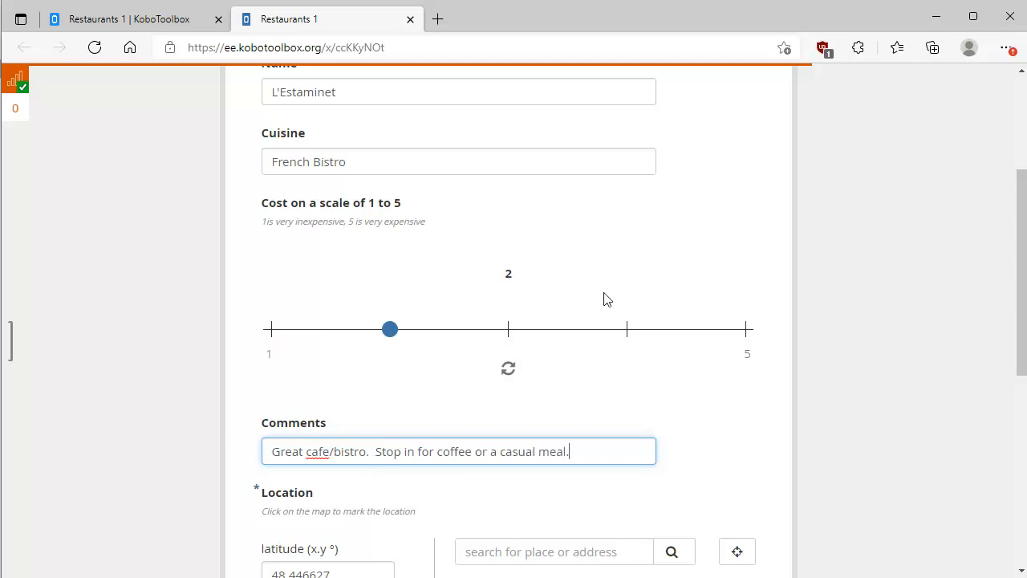
Step: Submit the completed L'Estaminet record and dismiss the submission notice
scroll(654, 321, "down", 4)
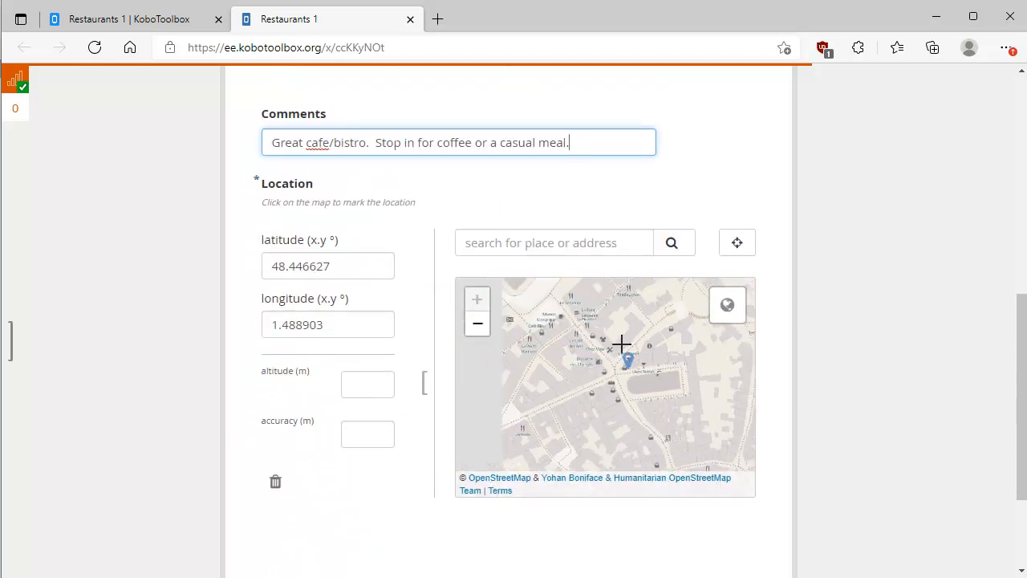
scroll(864, 393, "down", 3)
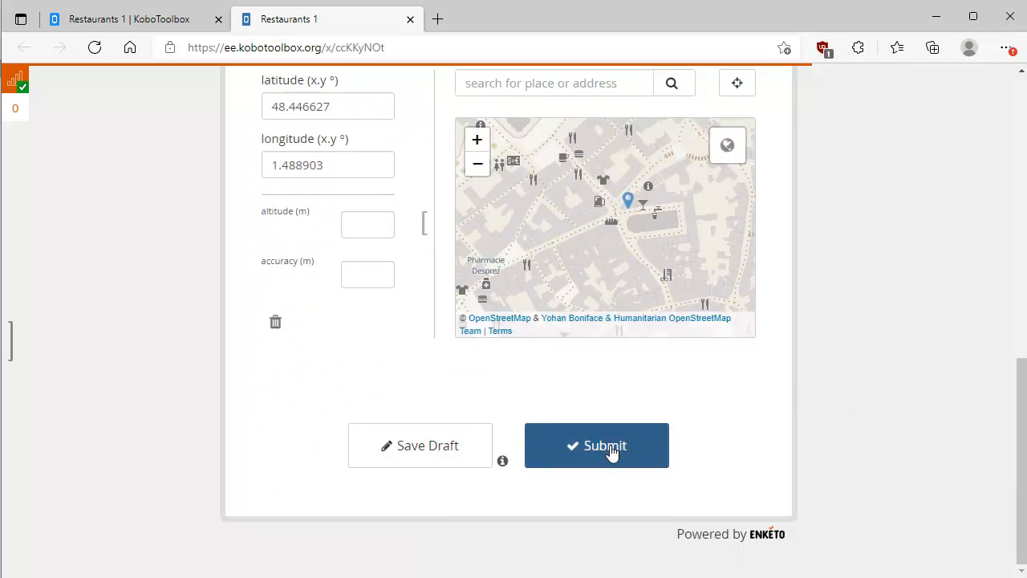
left_click(610, 451)
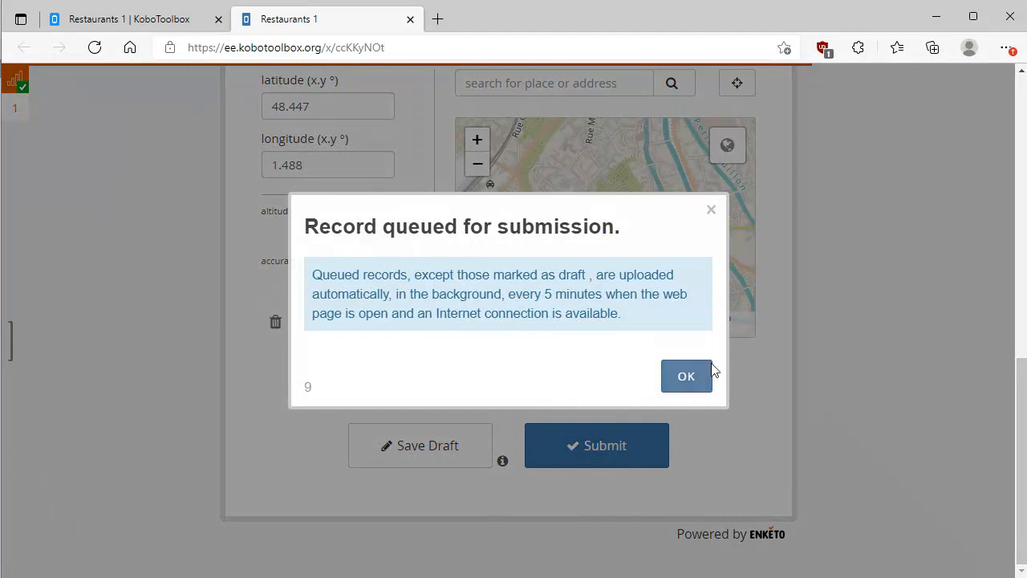
left_click(688, 382)
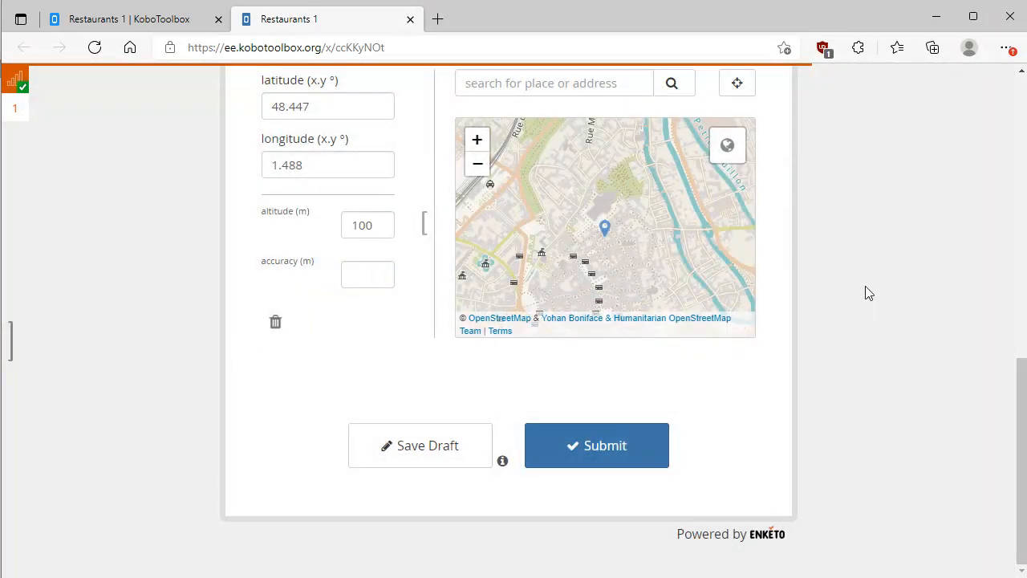
scroll(864, 287, "up", 4)
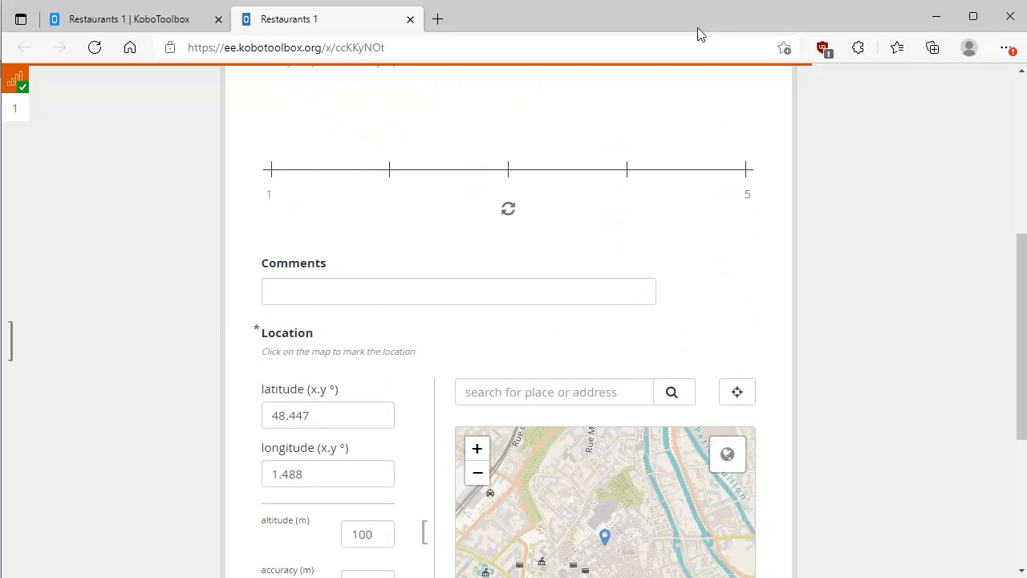
Step: Switch to the Manifold project and refresh the Kobo data source
left_click_drag(696, 19, 529, 218)
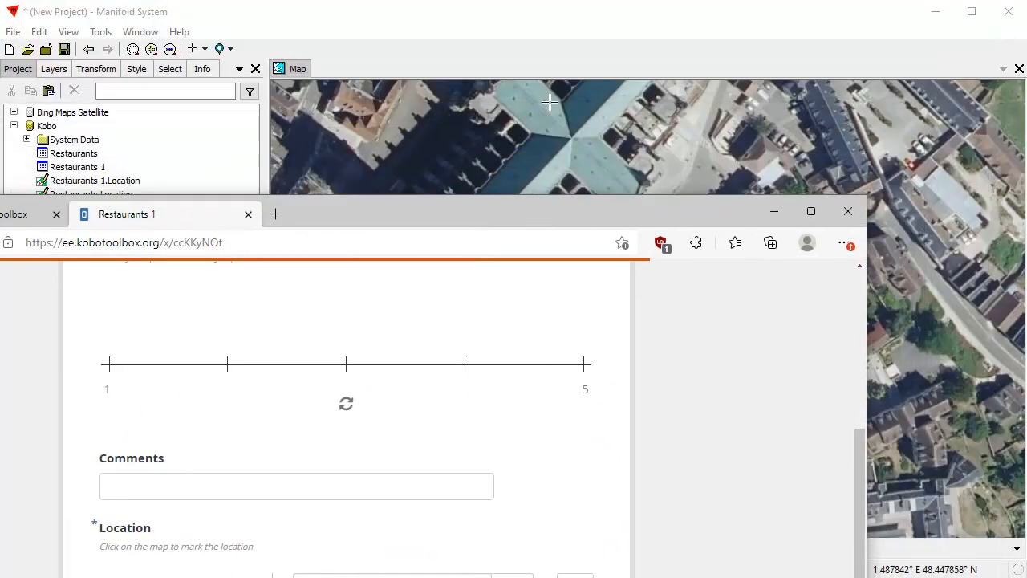
left_click(605, 13)
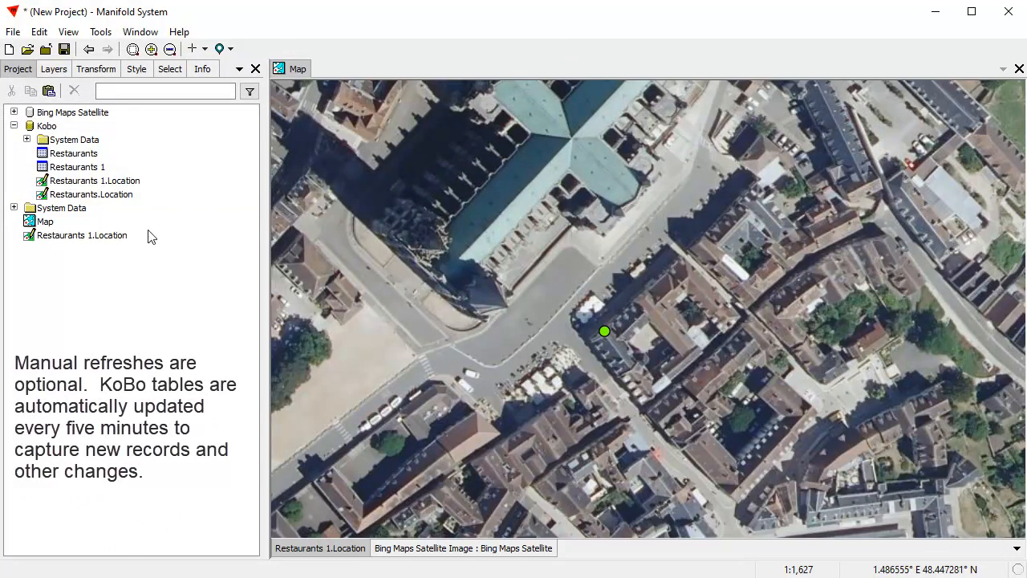
right_click(51, 127)
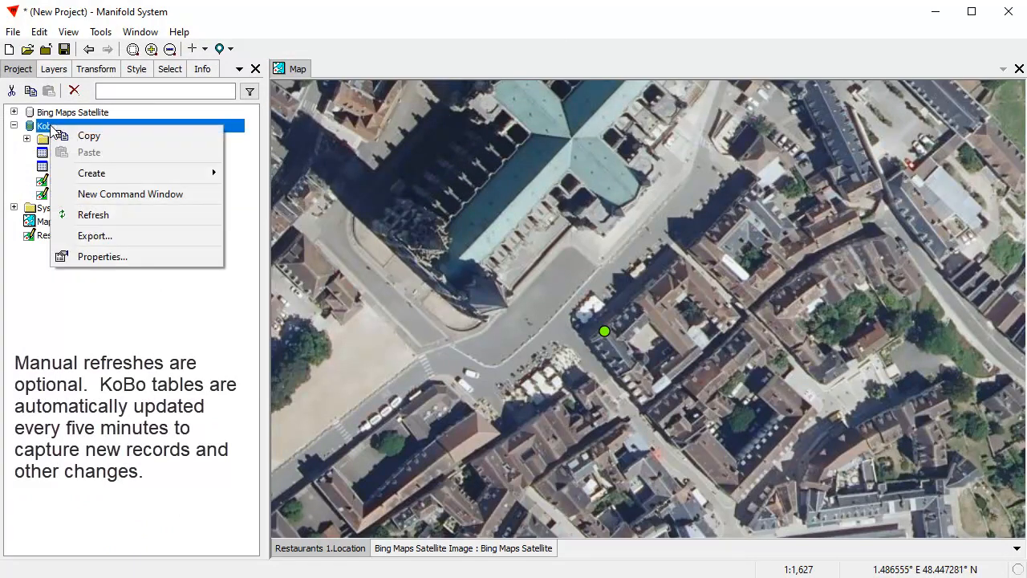
left_click(93, 215)
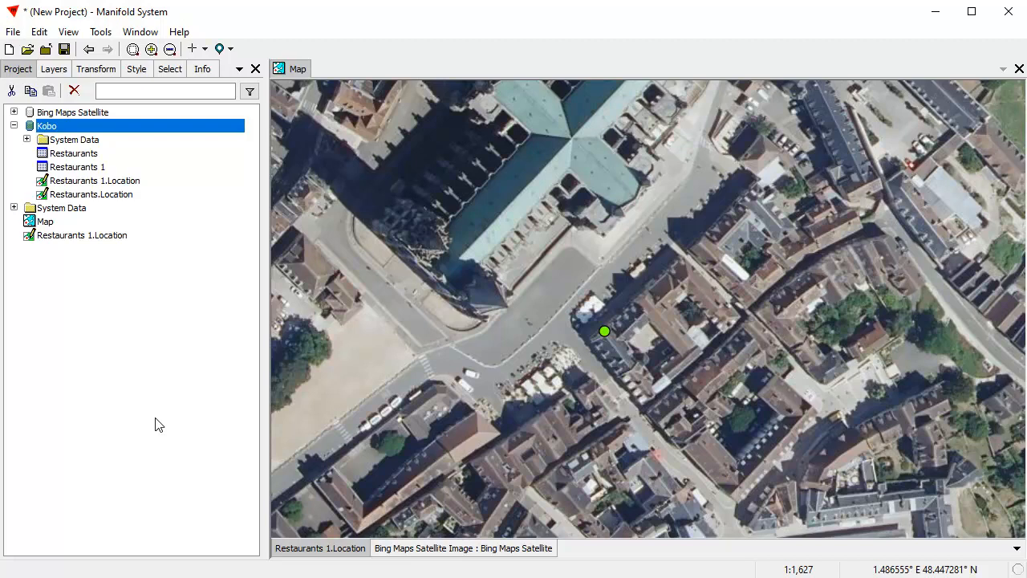
Step: Refresh the map window to load the newly submitted restaurant points
left_click(68, 32)
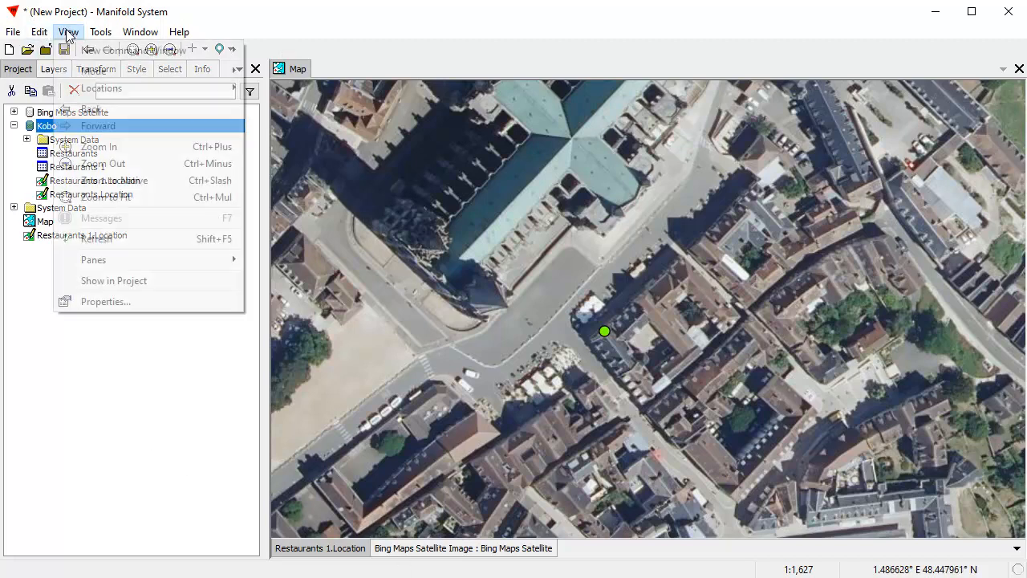
left_click(284, 70)
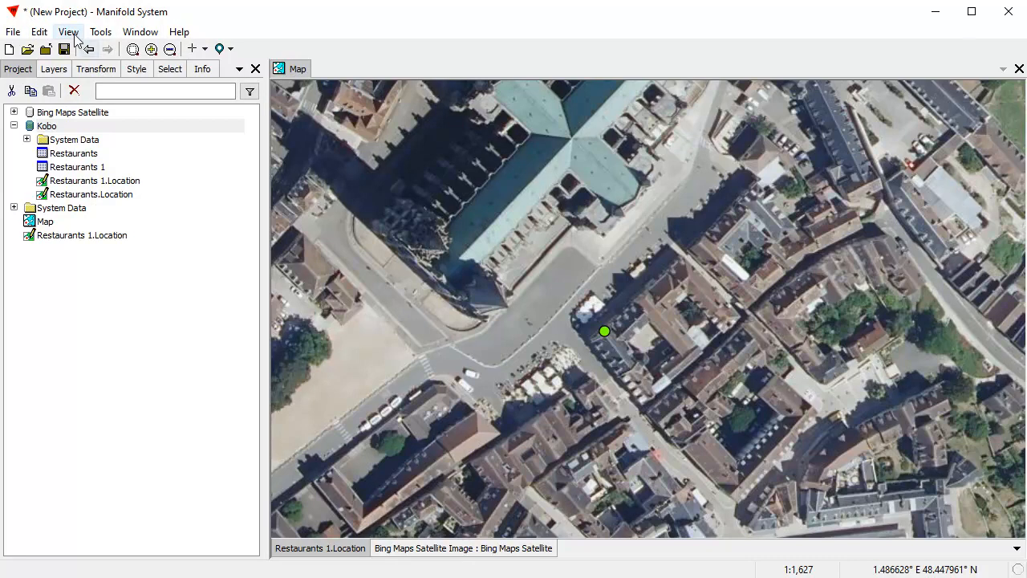
left_click(70, 33)
left_click(110, 237)
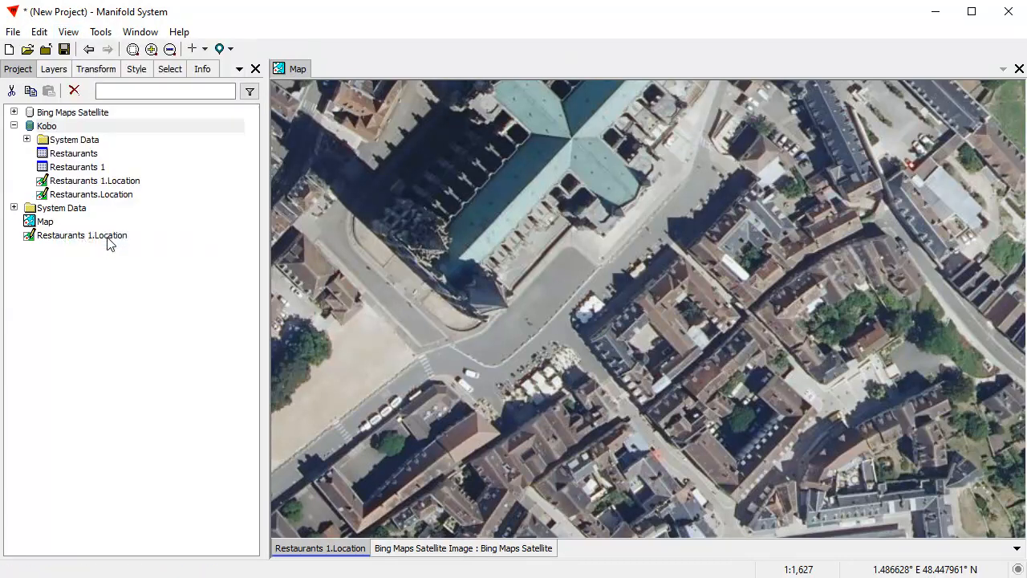
left_click_drag(859, 407, 839, 362)
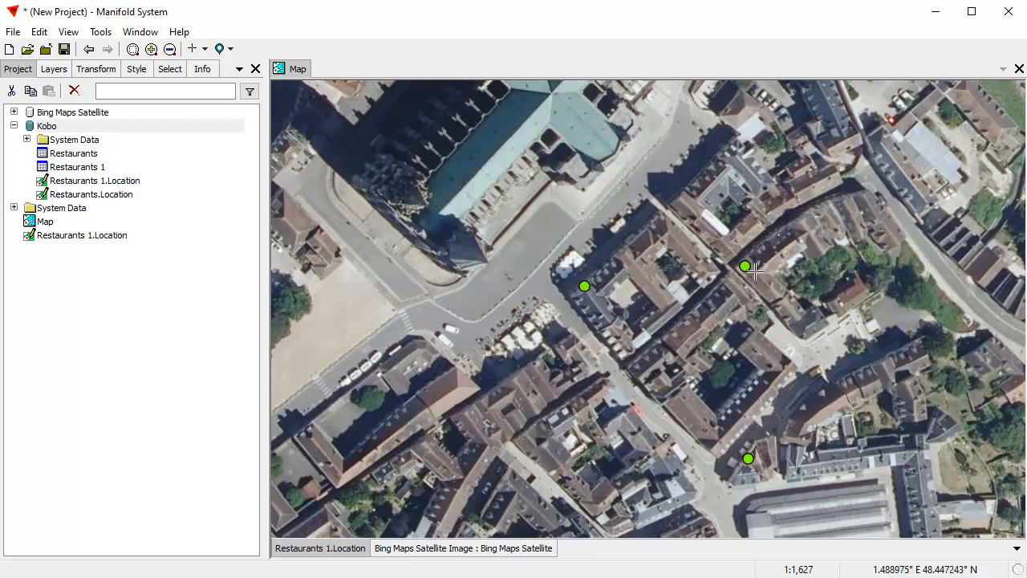
left_click(746, 266)
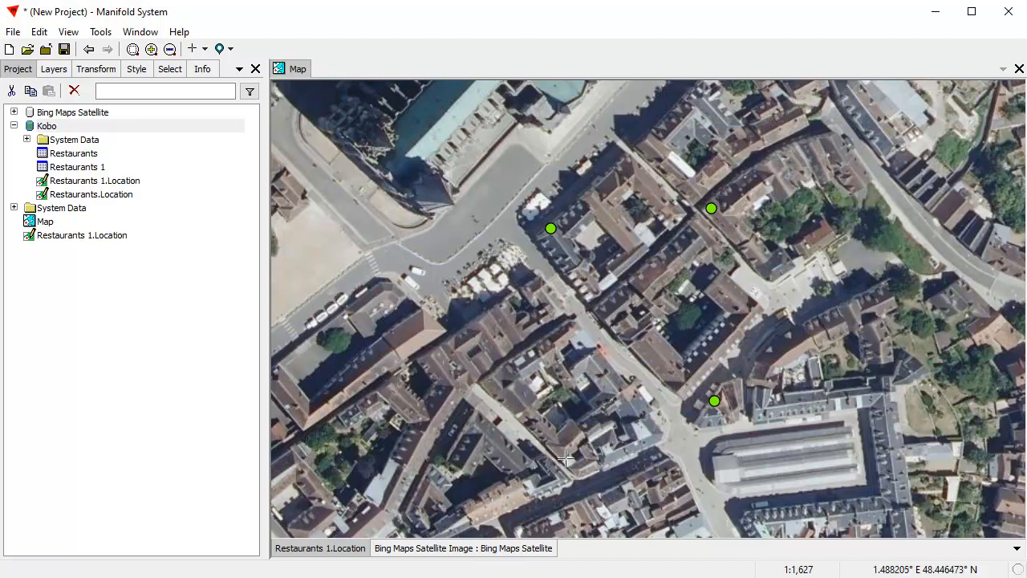
Step: Create labels from the Name field of the project's Restaurants 1.Location drawing and add them to the map as a layer
right_click(78, 242)
mouse_move(129, 371)
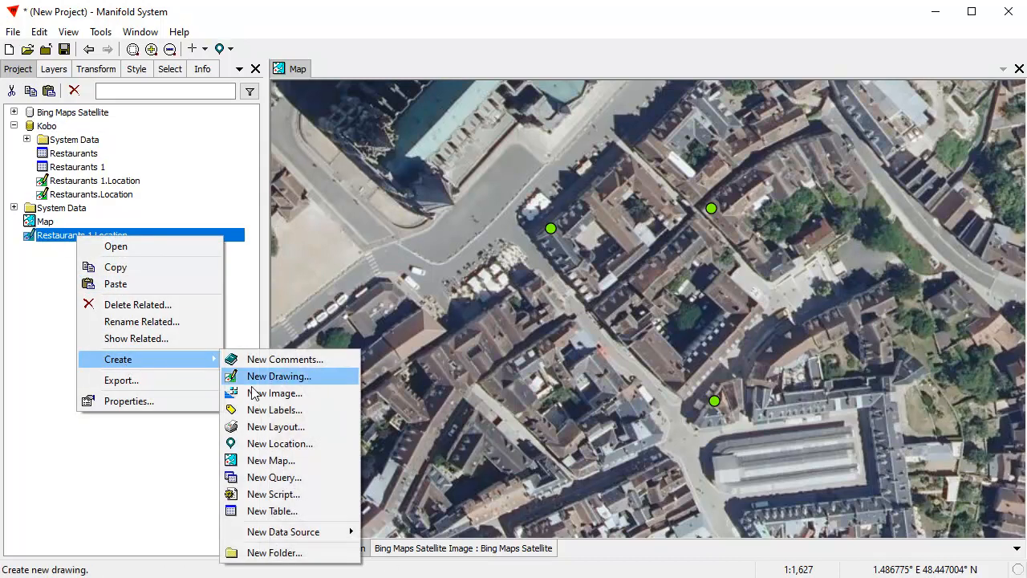
left_click(290, 417)
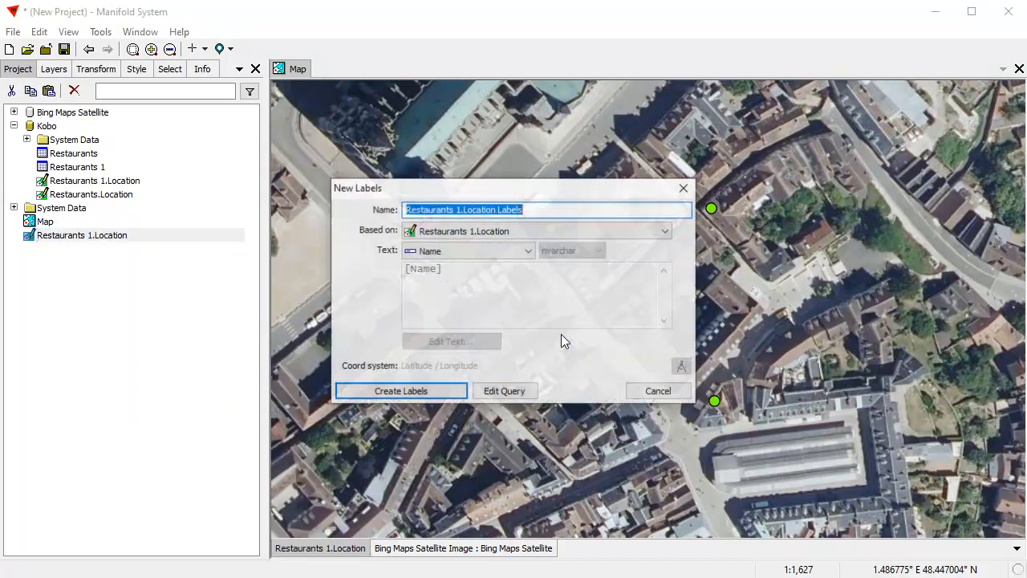
left_click(422, 391)
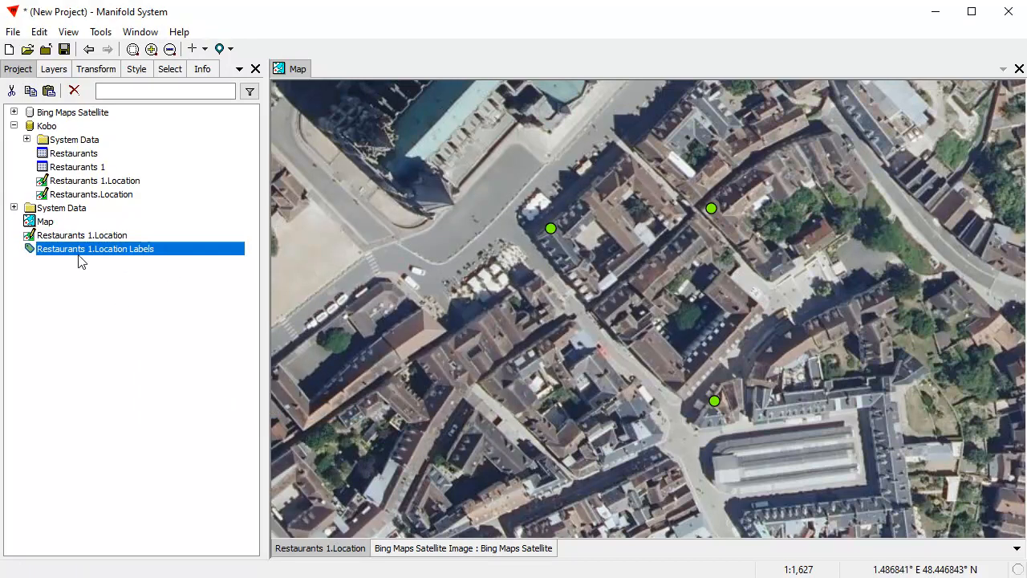
left_click_drag(428, 223, 430, 226)
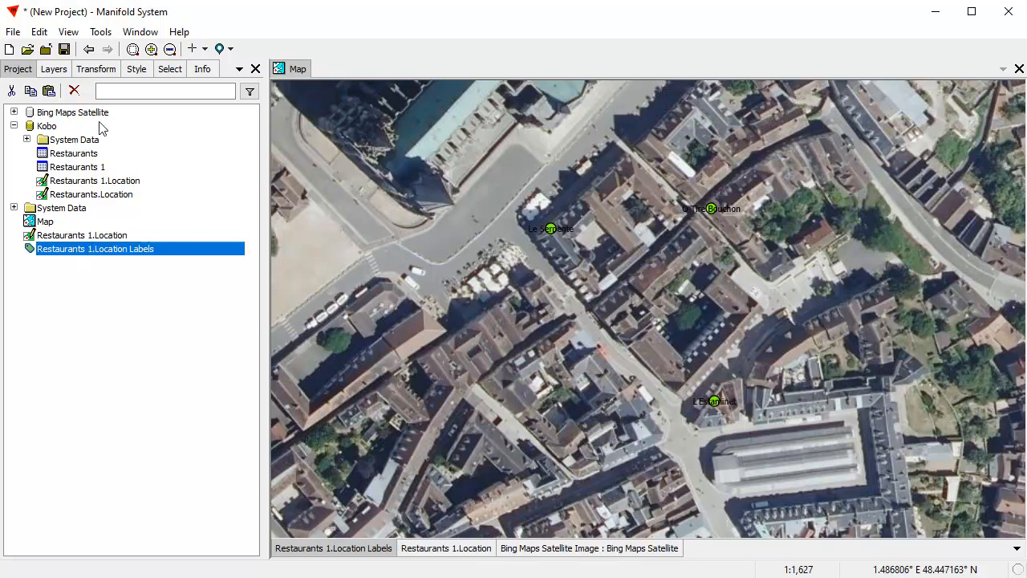
Step: In the label style, turn on Move for the restaurant name labels and set its angle to 335
left_click(137, 70)
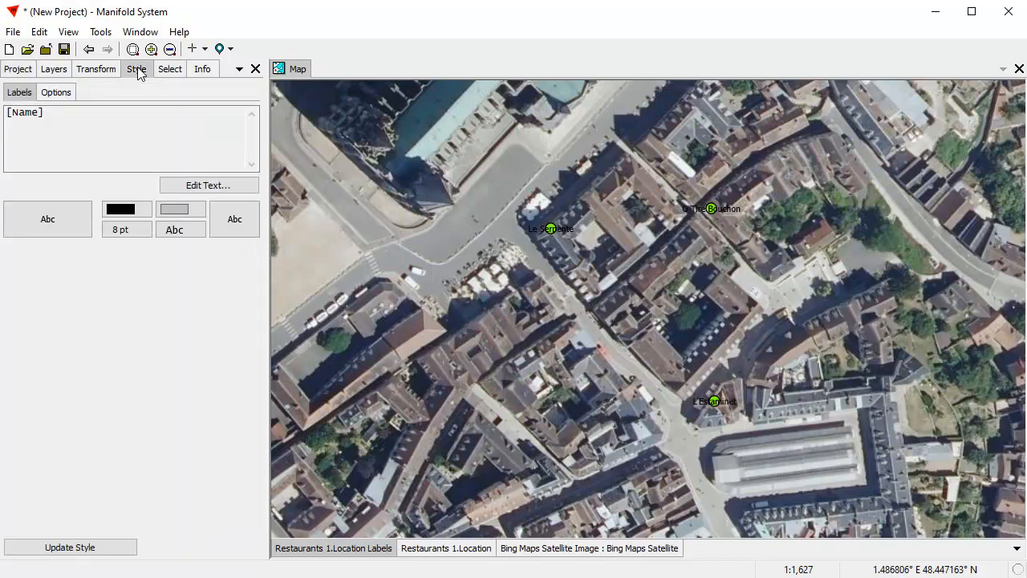
left_click(81, 230)
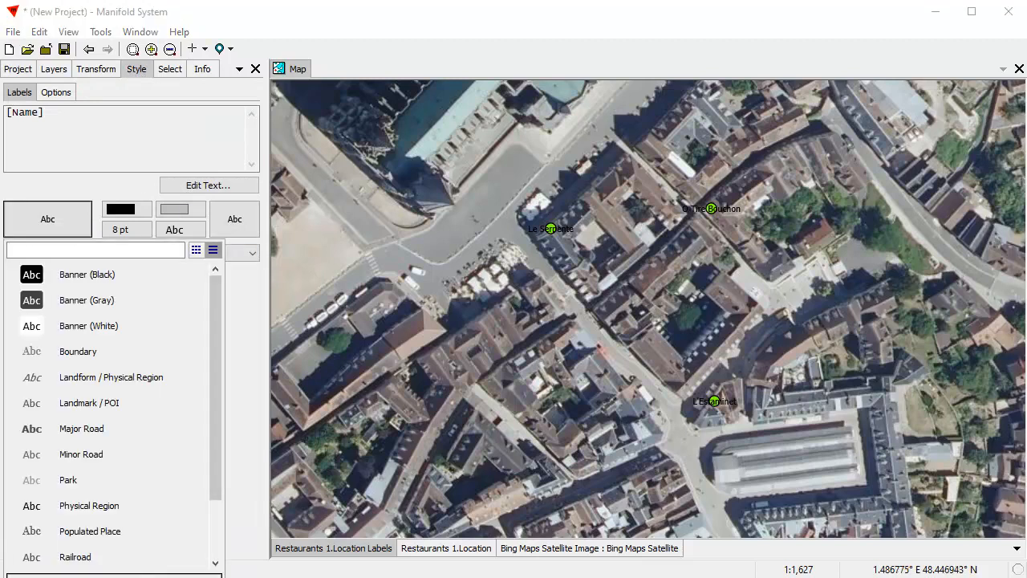
left_click(137, 575)
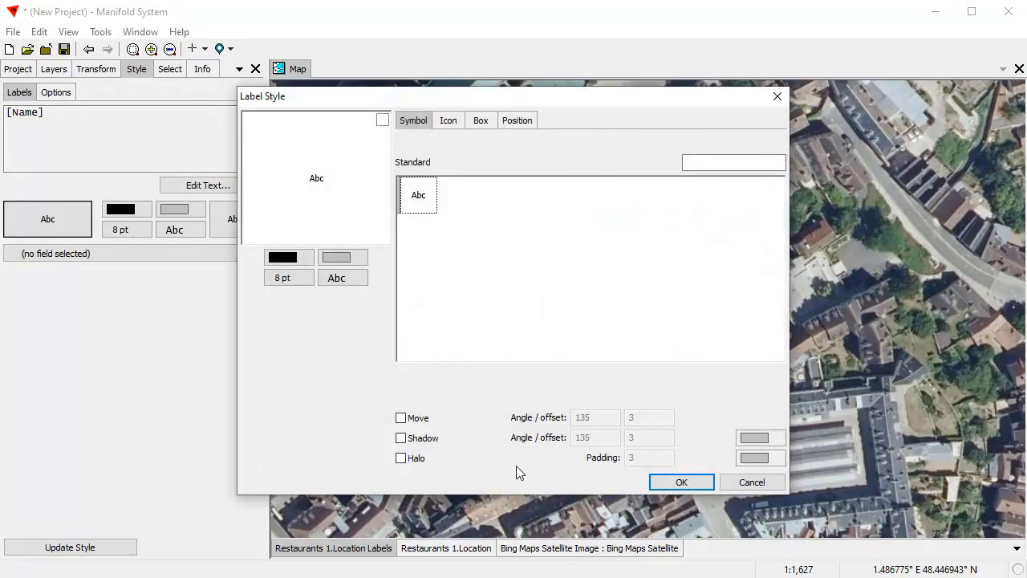
left_click(400, 417)
double_click(582, 417)
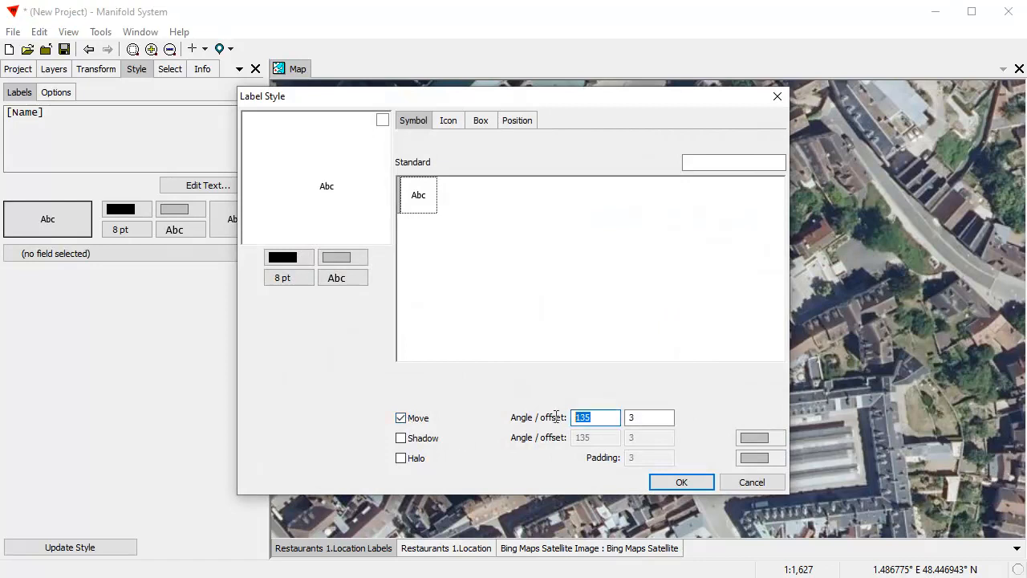
type("335")
Step: Add a white halo with padding 2 to the restaurant name labels and apply the label style
left_click(401, 458)
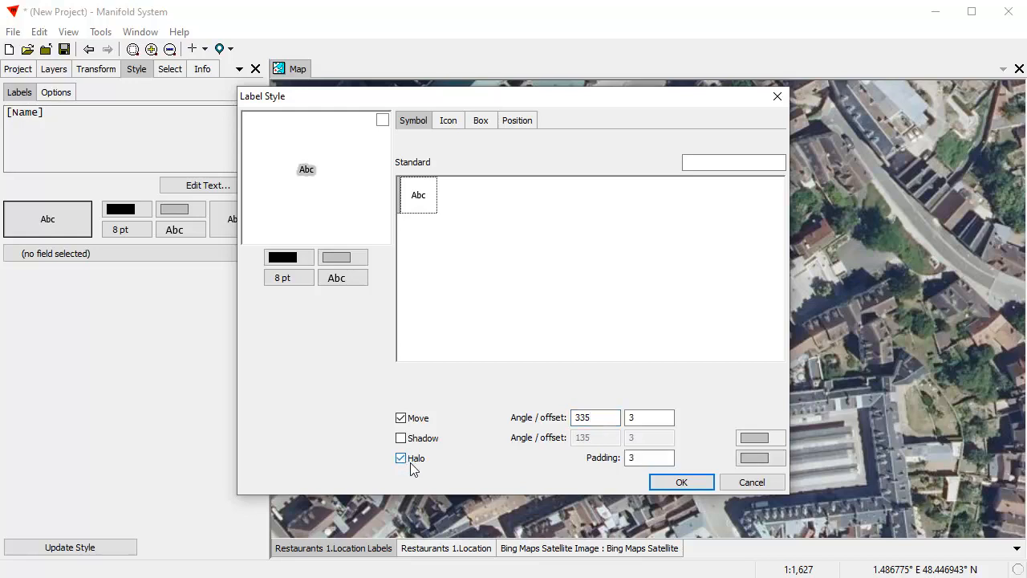
left_click(748, 462)
left_click(799, 488)
left_click_drag(652, 458, 616, 459)
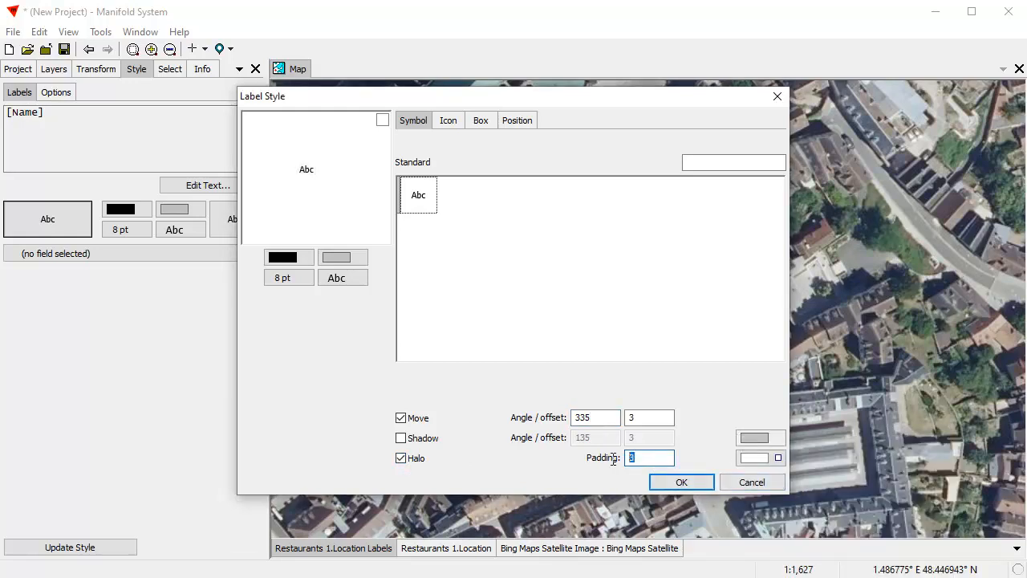
type("2")
left_click(681, 482)
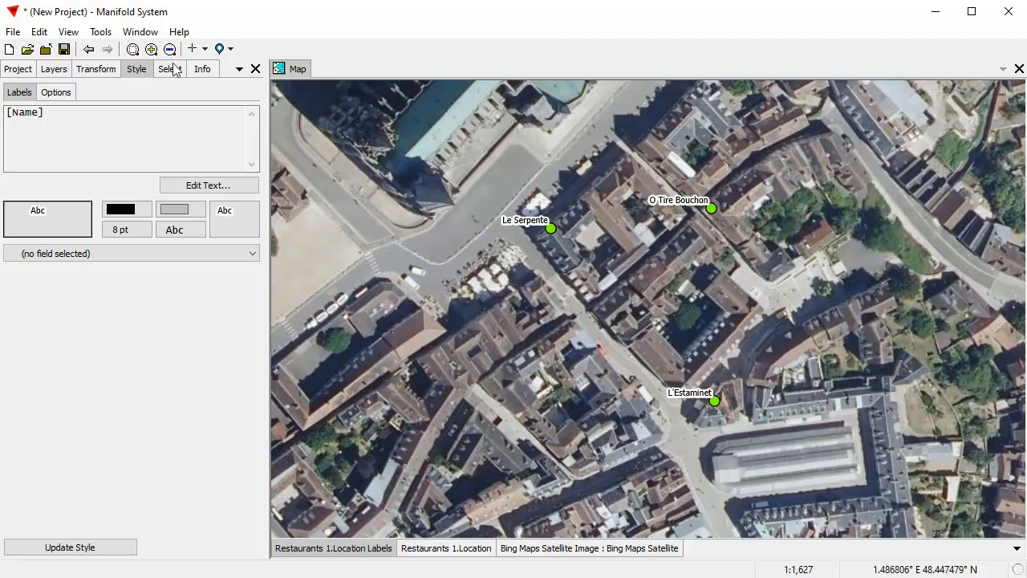
Step: Refresh the Kobo data source once more from the project contents
left_click(17, 69)
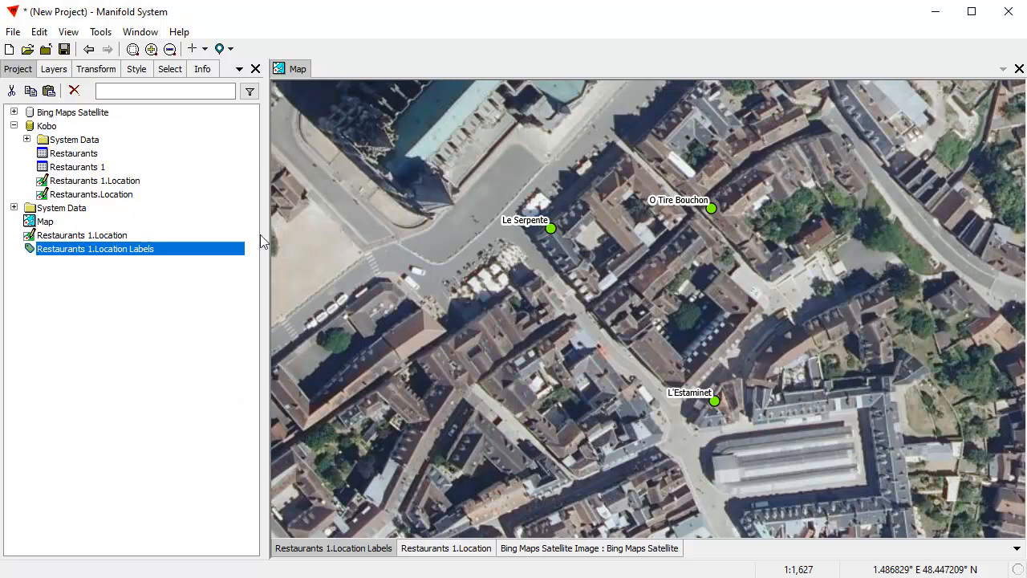
right_click(46, 128)
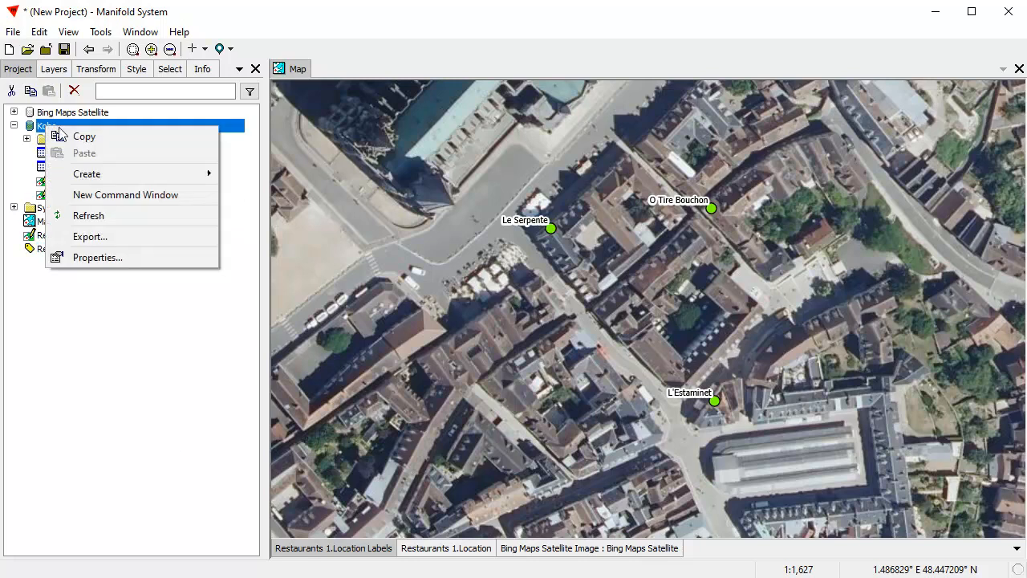
left_click(88, 214)
left_click(98, 344)
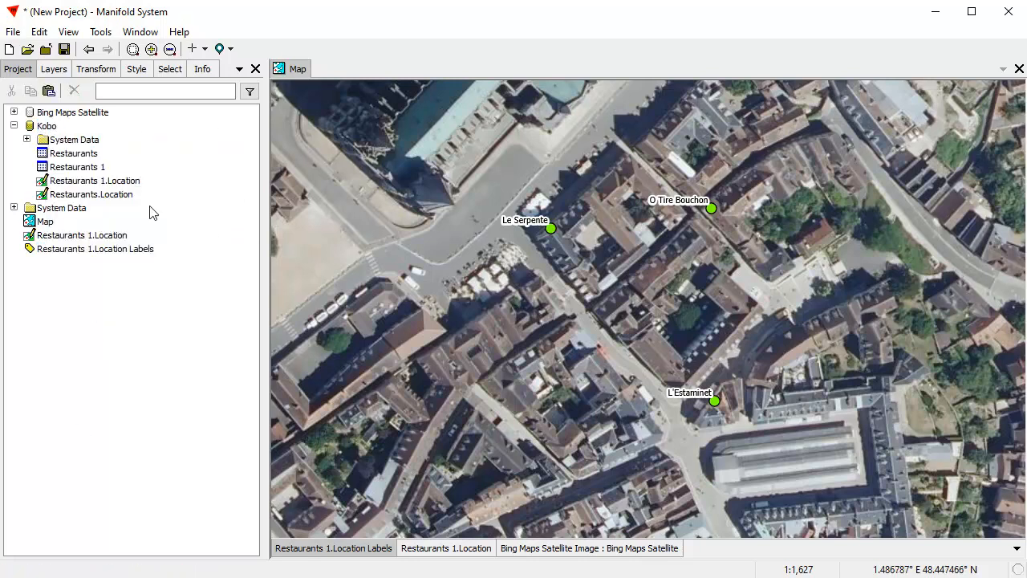
Step: Open Kobo's Restaurants 1 table and compare its records with the labelled points on the map
double_click(103, 167)
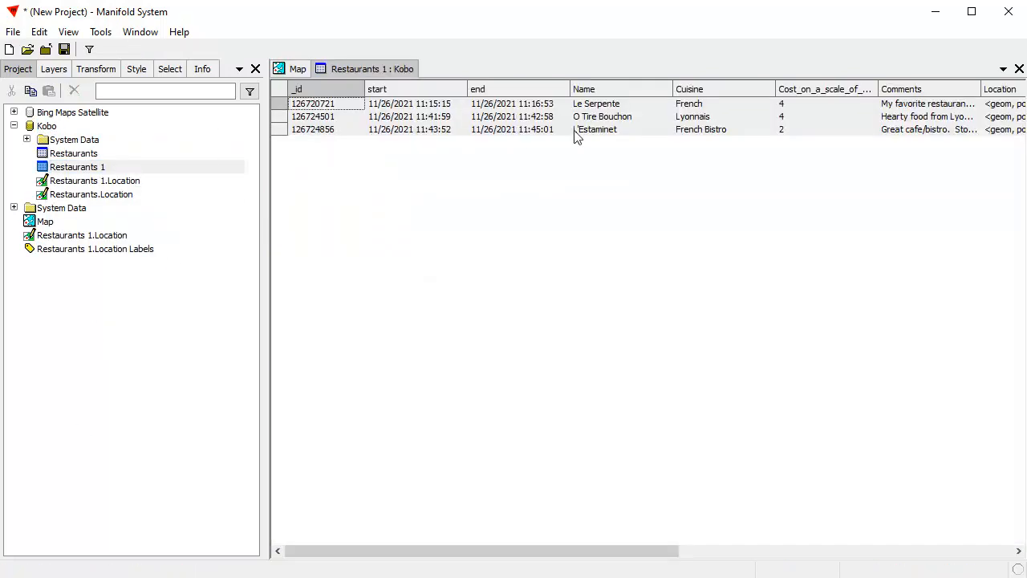
left_click_drag(603, 553, 384, 552)
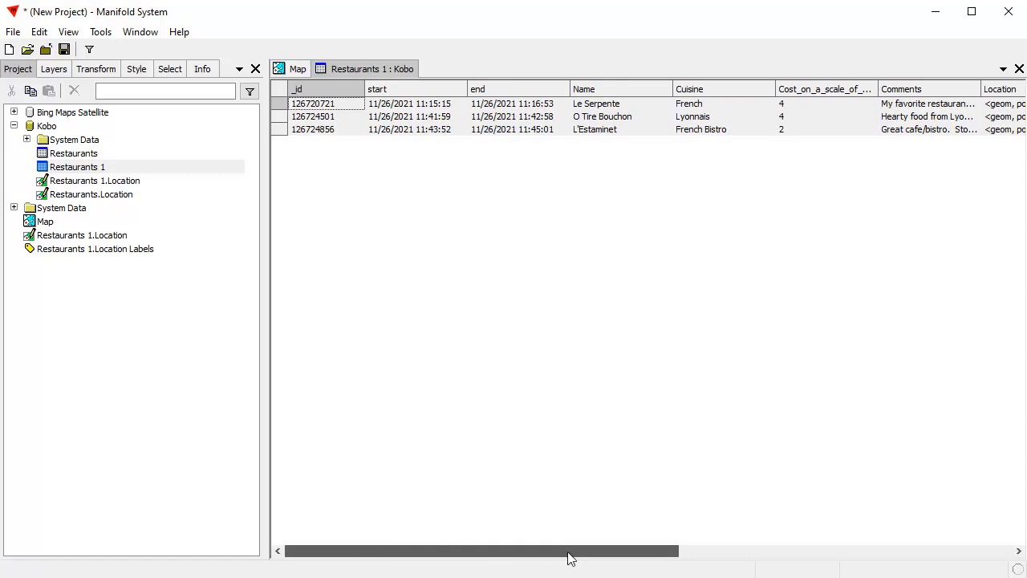
left_click(122, 181)
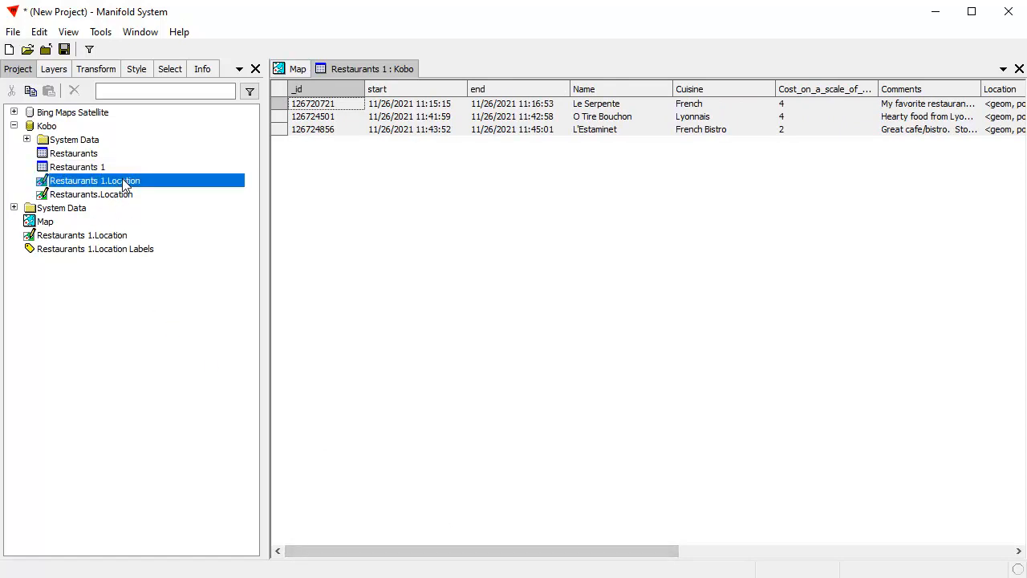
left_click(293, 68)
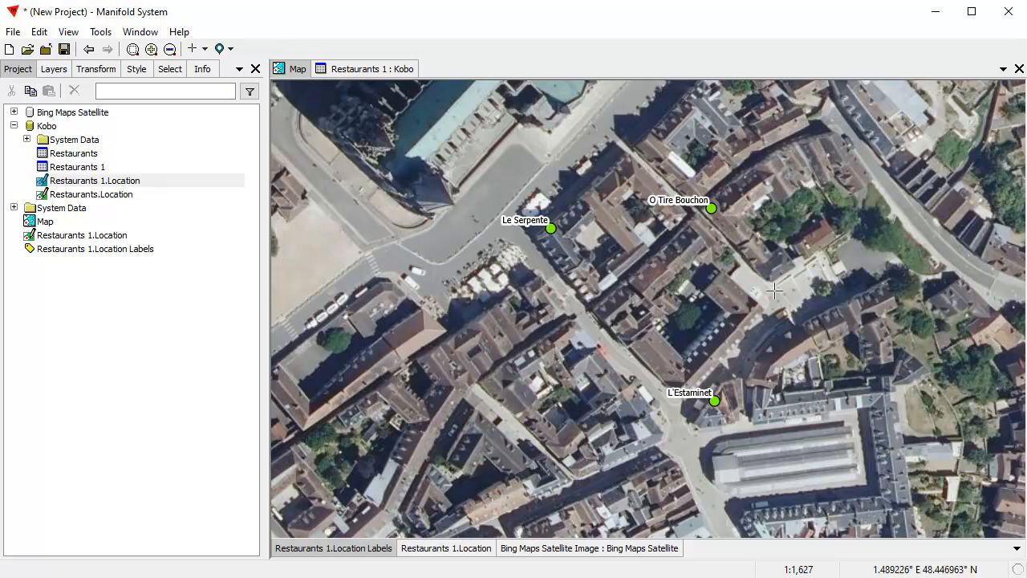
left_click(356, 69)
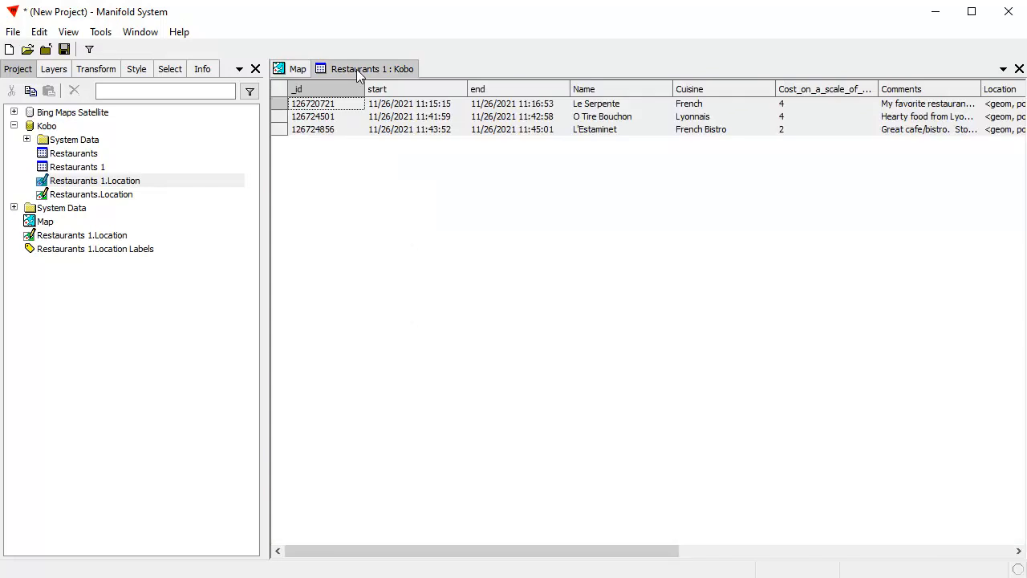
Step: Style the start column's dates with the standard f format (weekday, day, month, year, time) and widen the column to fit
right_click(405, 88)
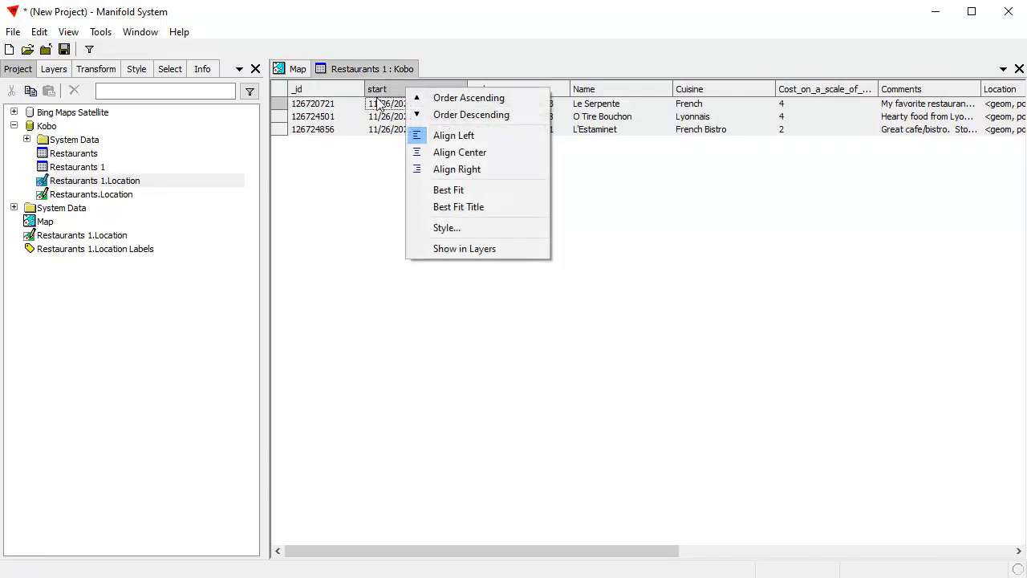
left_click(448, 229)
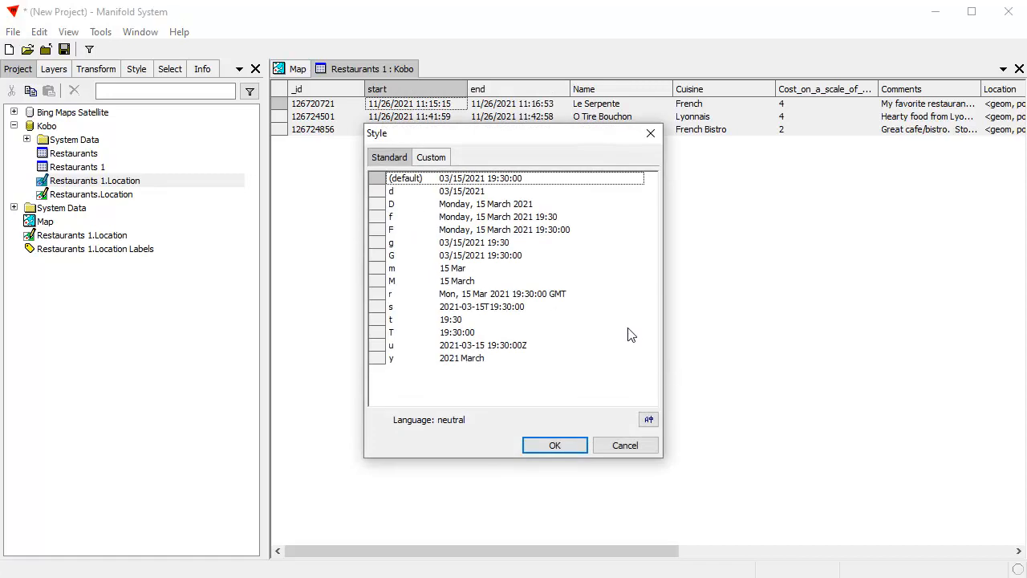
left_click(498, 217)
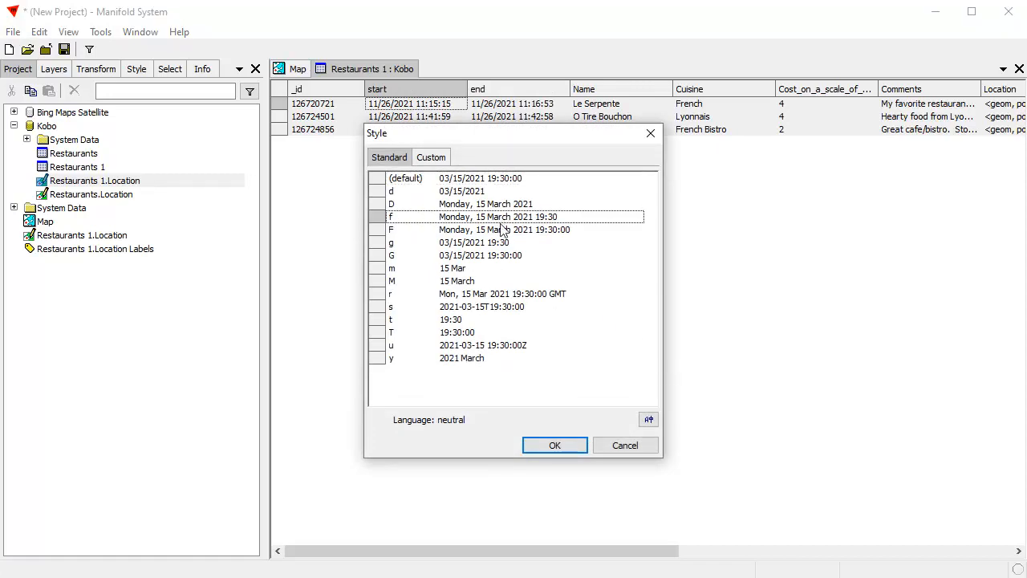
left_click(558, 447)
left_click_drag(467, 88, 611, 88)
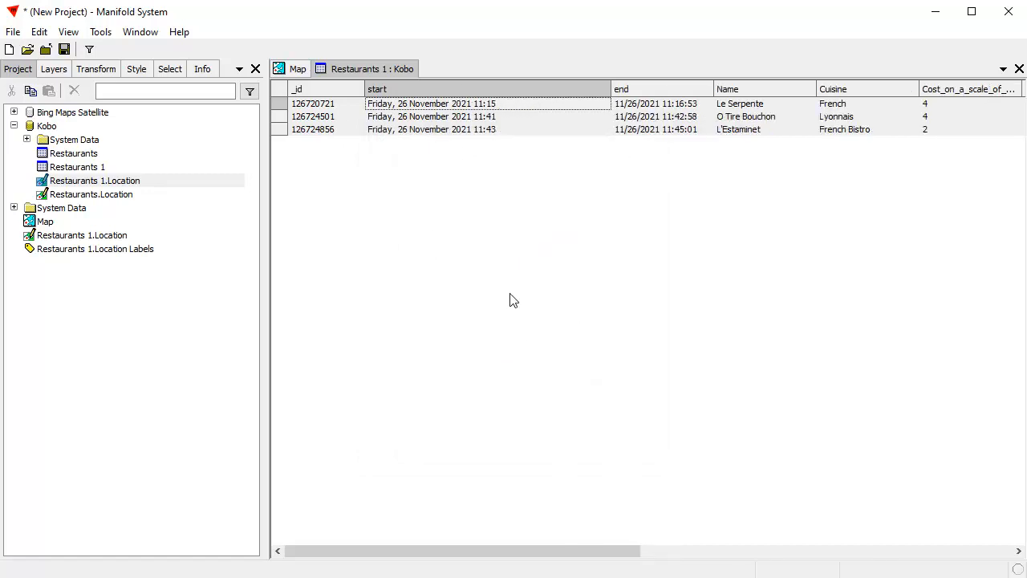
Step: Set the language of the start column's date style to French (France), keeping the f format
right_click(442, 89)
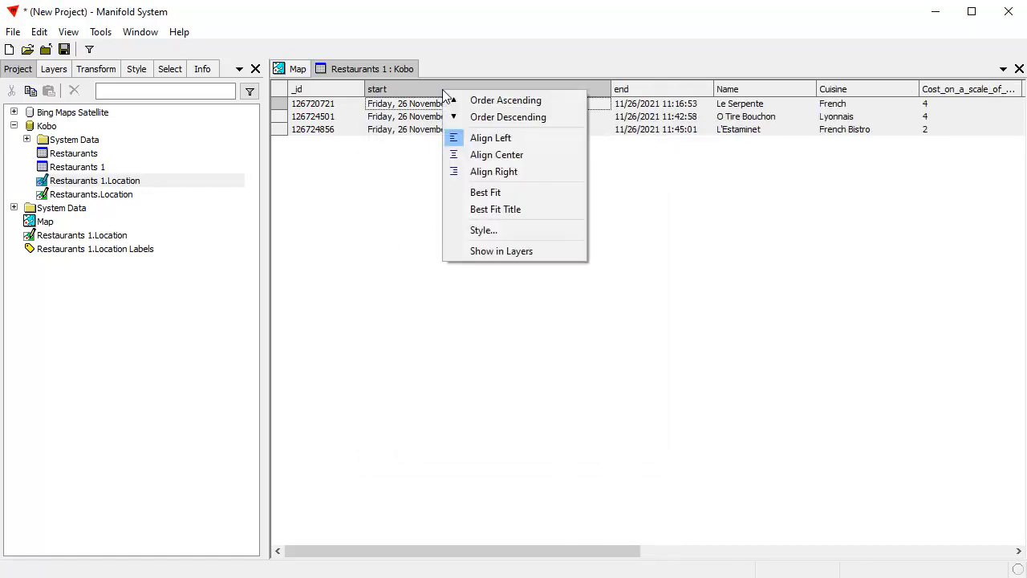
left_click(484, 230)
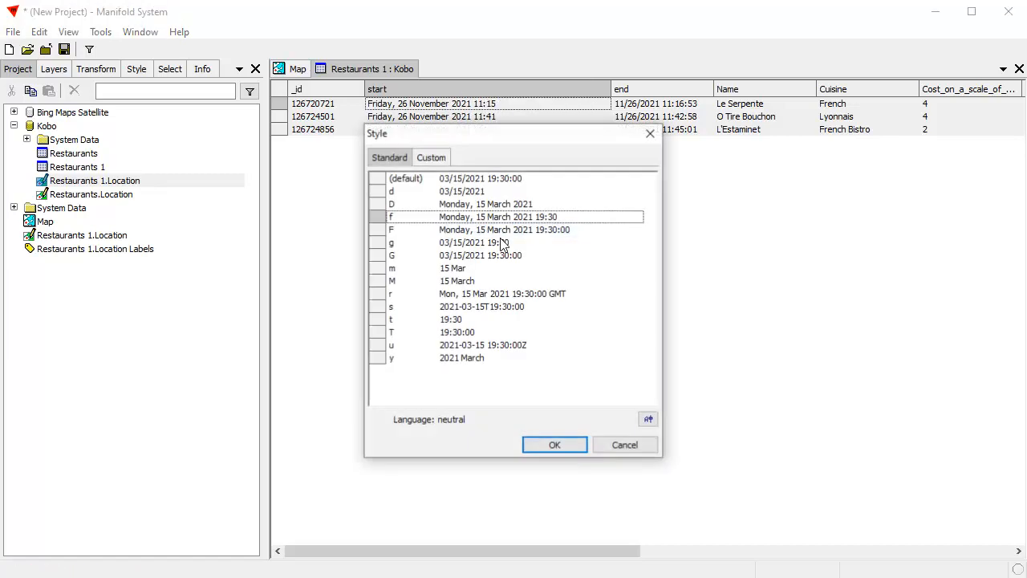
left_click(645, 419)
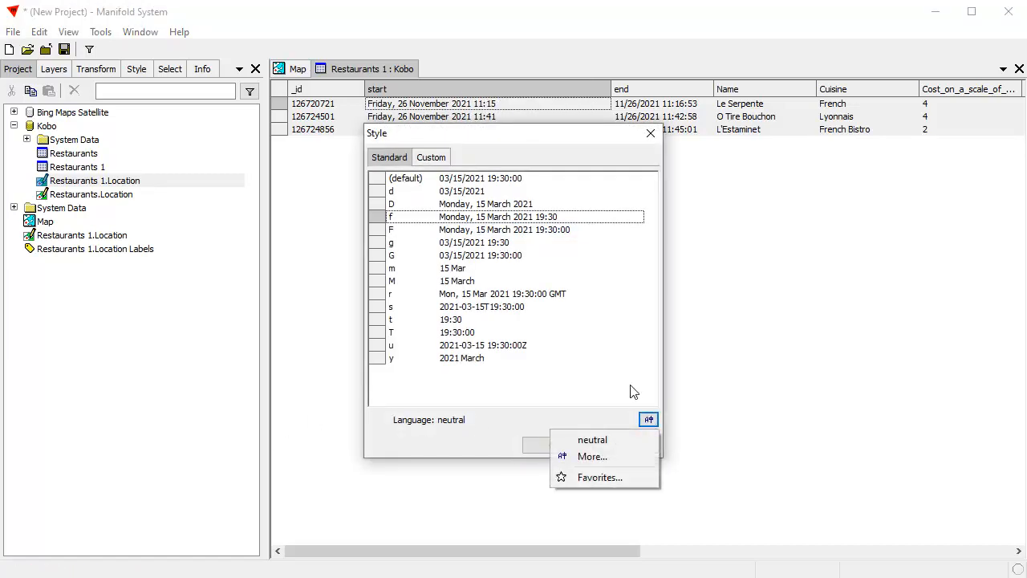
left_click(615, 455)
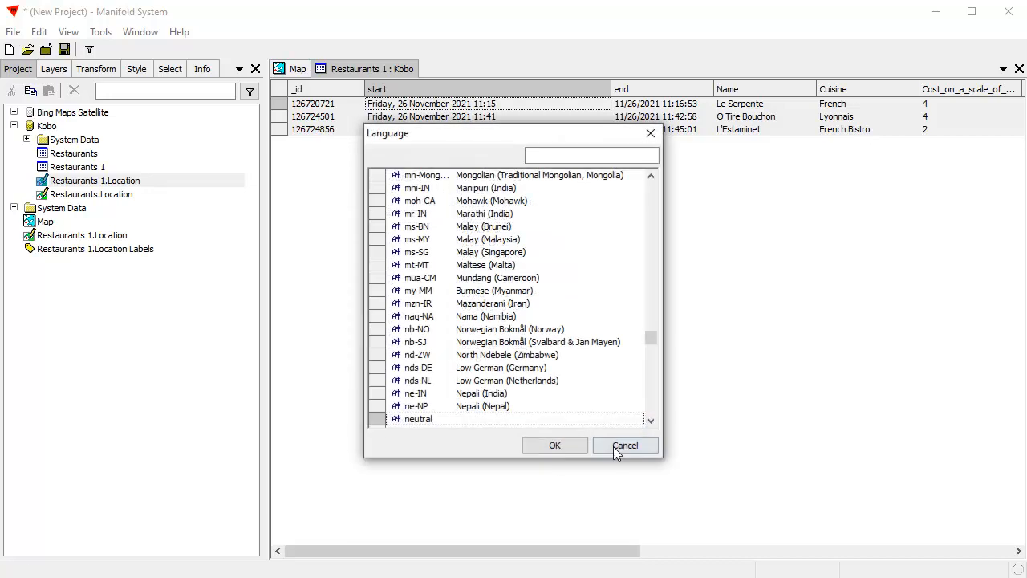
left_click(556, 156)
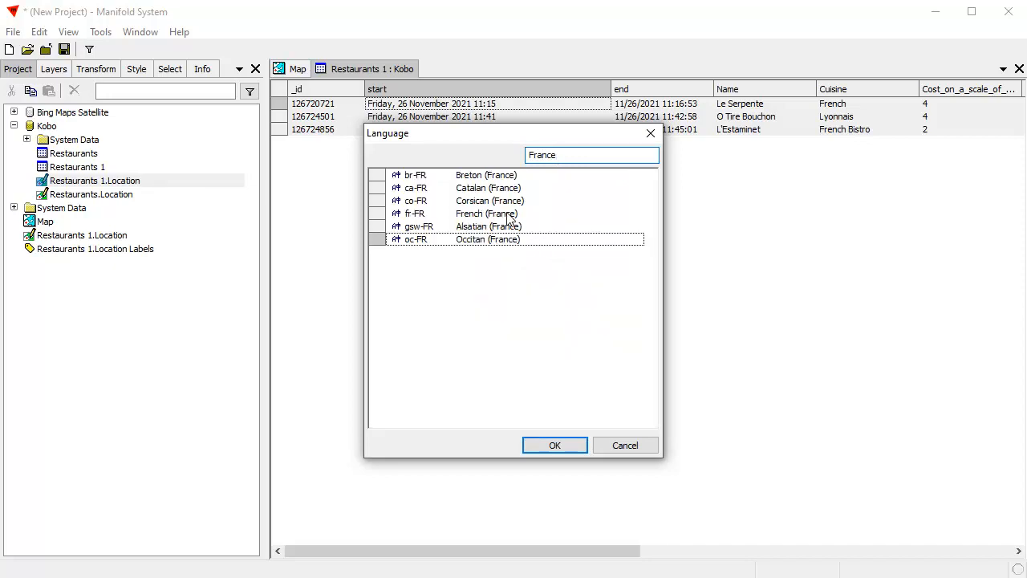
left_click(510, 215)
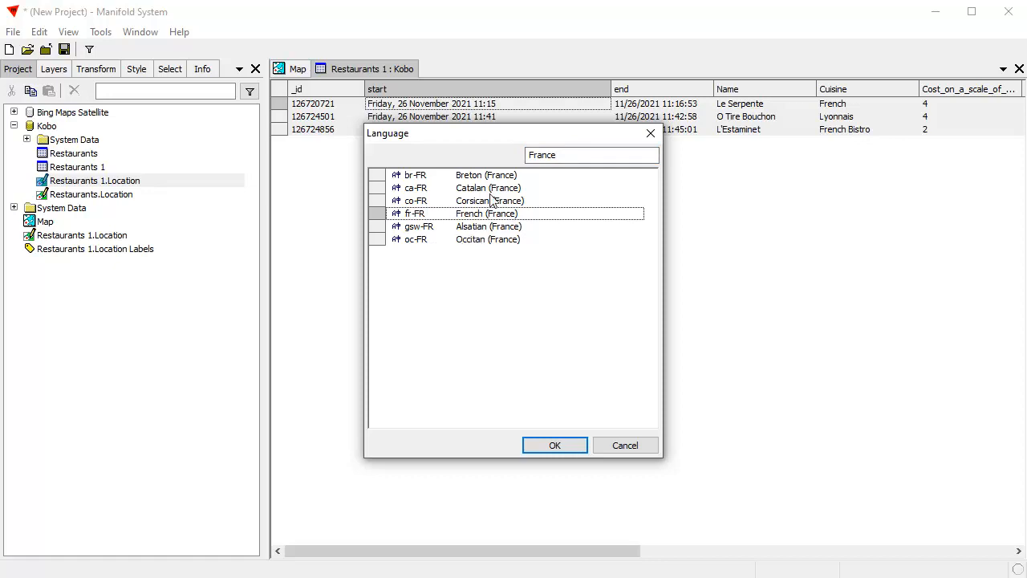
left_click(548, 443)
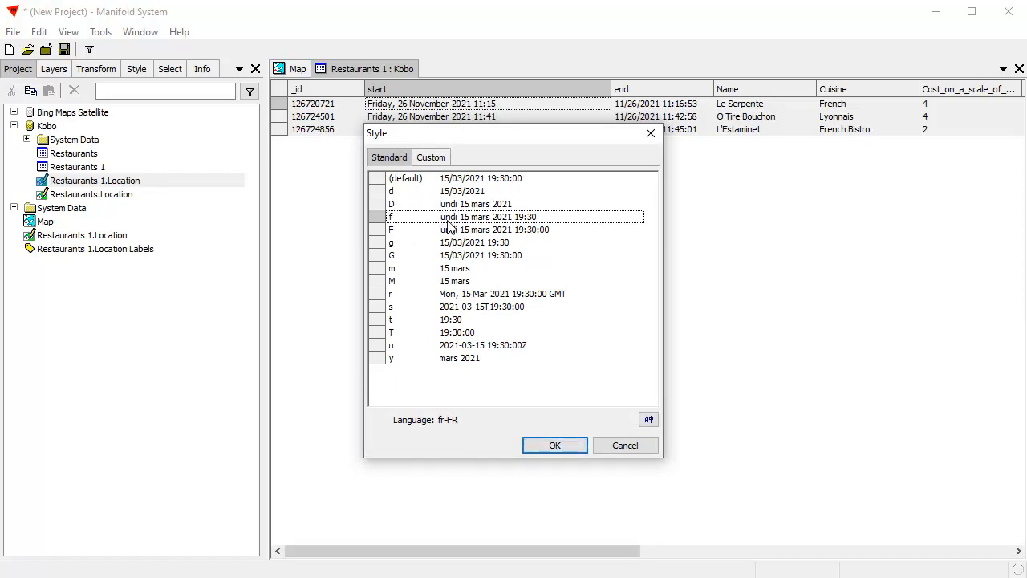
left_click(574, 444)
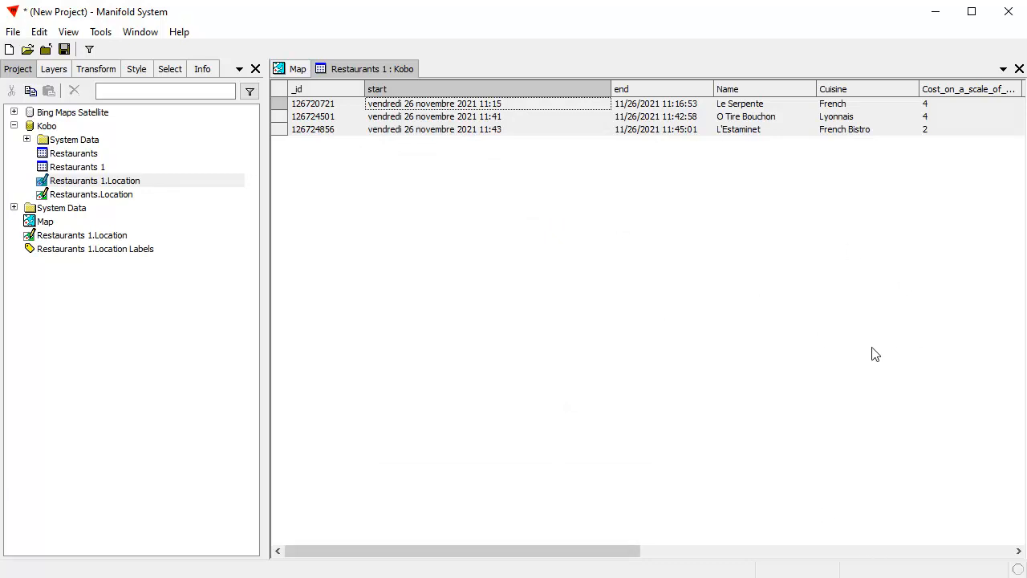
Step: Return to the map and examine the labelled restaurant locations and the surrounding streets at a wider scale
left_click(292, 70)
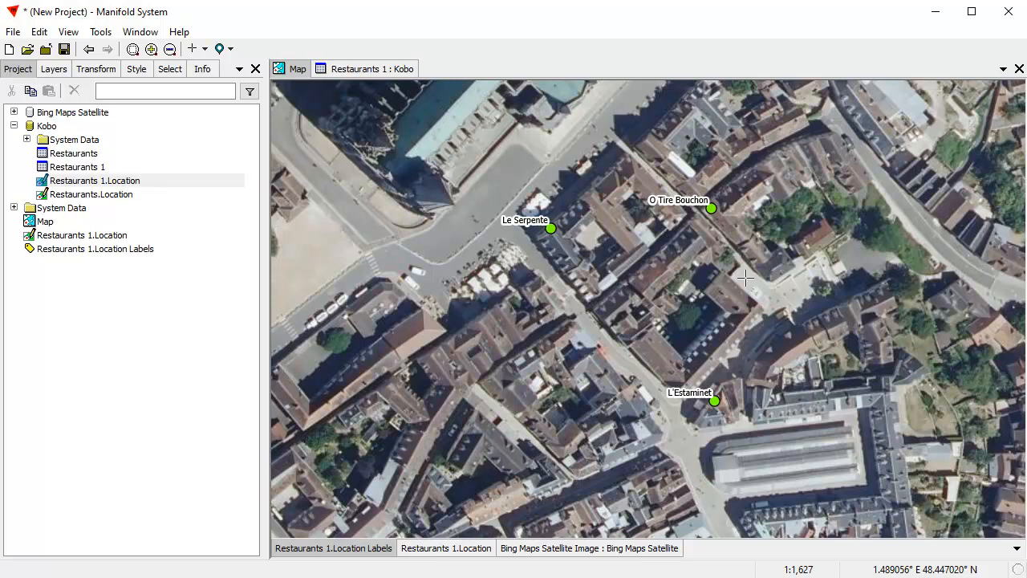
scroll(699, 278, "down", 1)
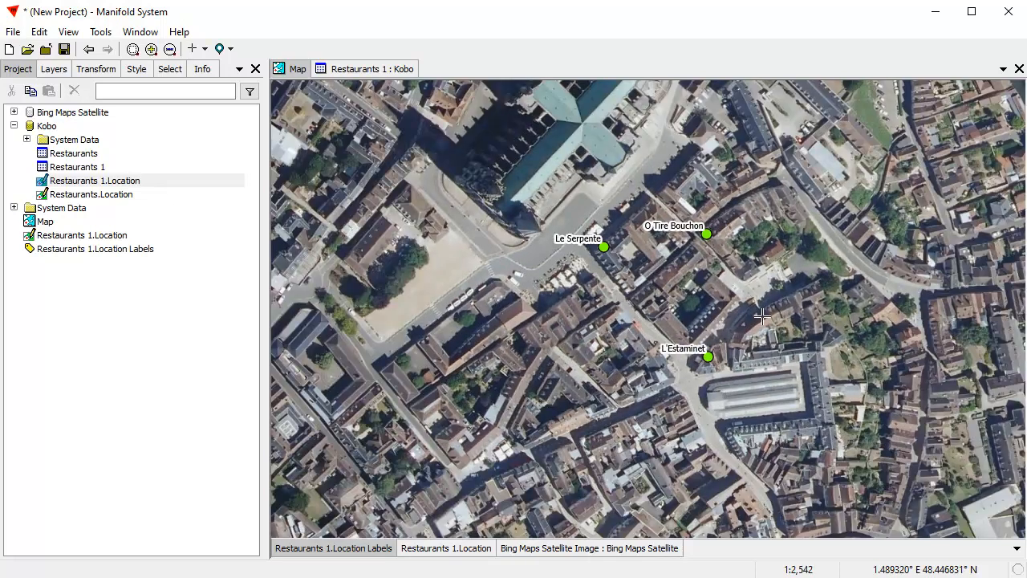
left_click_drag(727, 294, 676, 319)
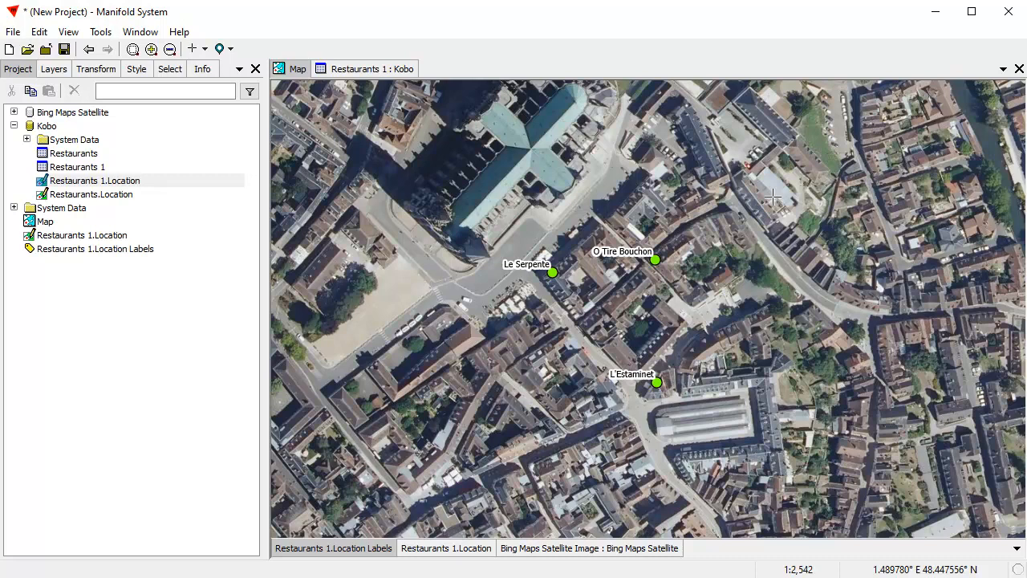
left_click_drag(837, 366, 768, 346)
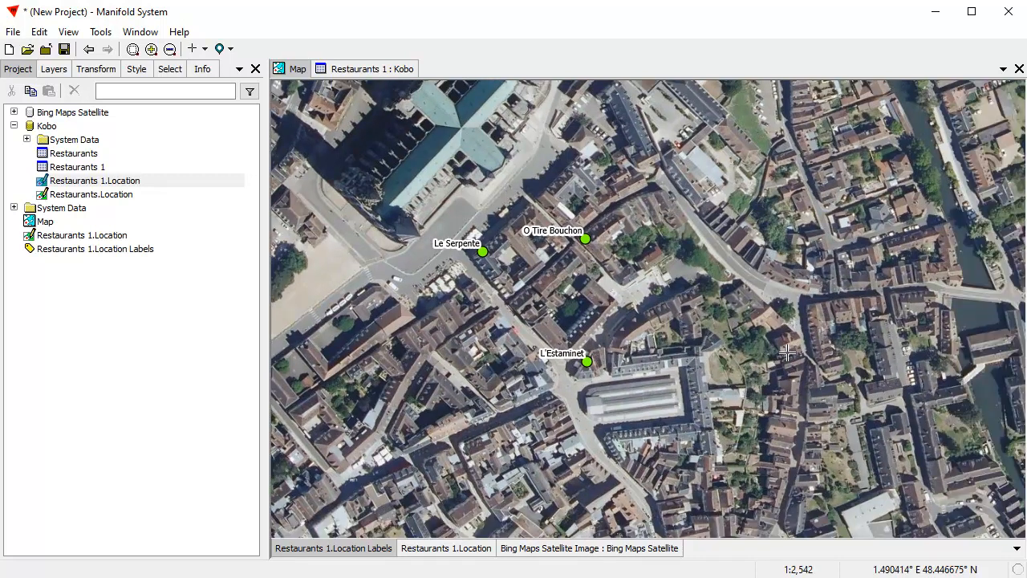
left_click_drag(803, 389, 769, 368)
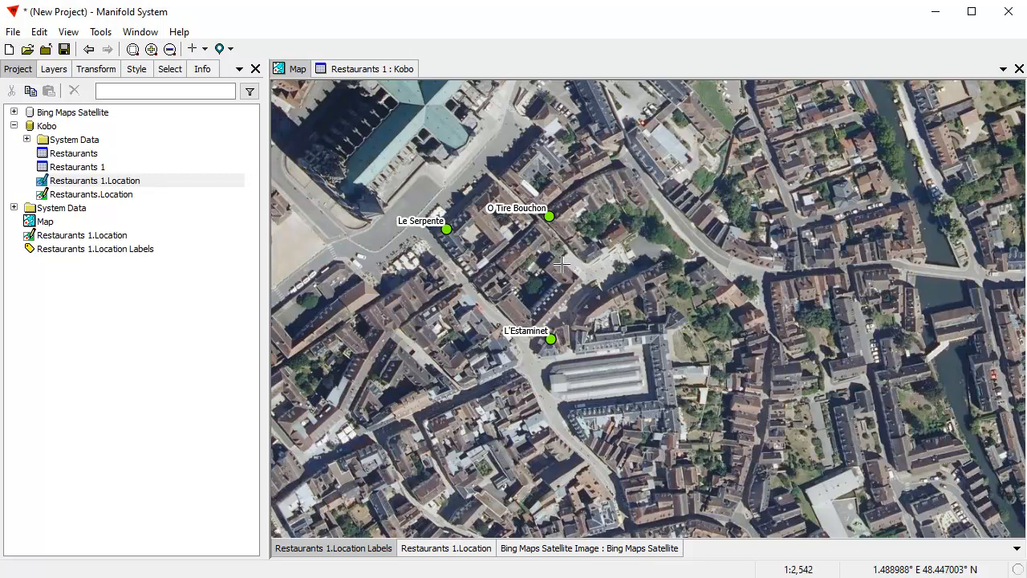
left_click_drag(563, 267, 606, 266)
left_click_drag(526, 282, 561, 313)
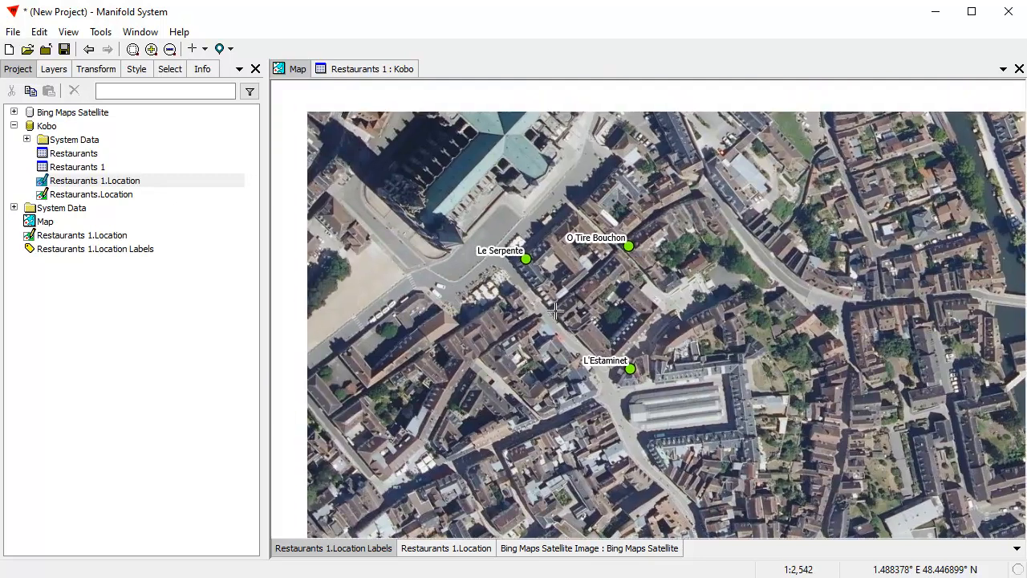